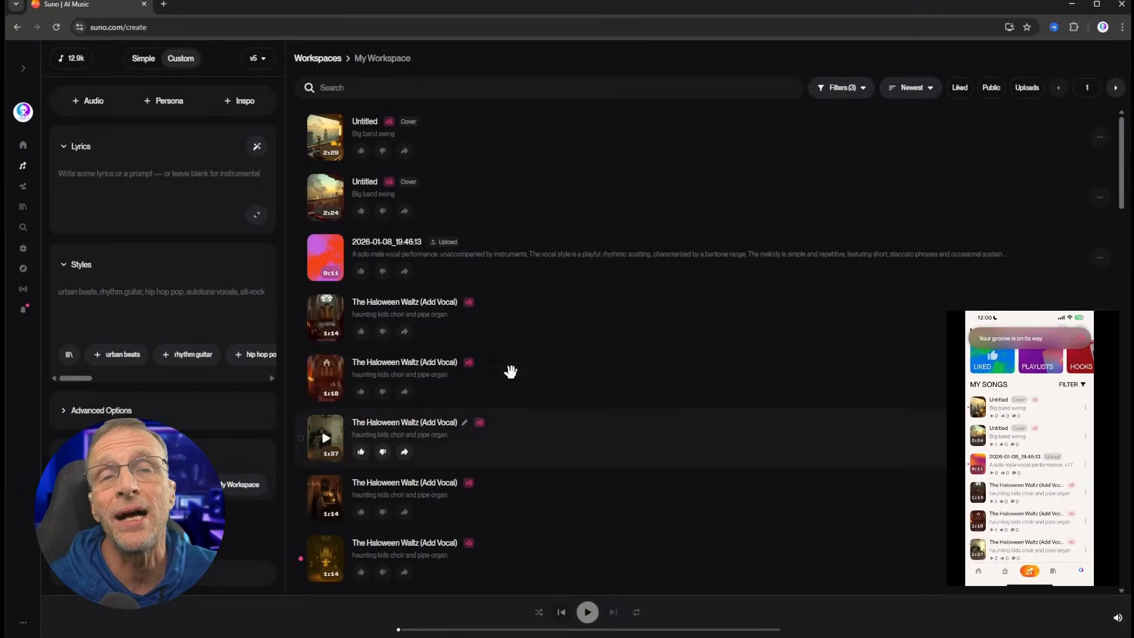
Refresh the workspace and load the uploaded recording 2026-01-08_19:59:24 as the source for a cover
left_click(57, 27)
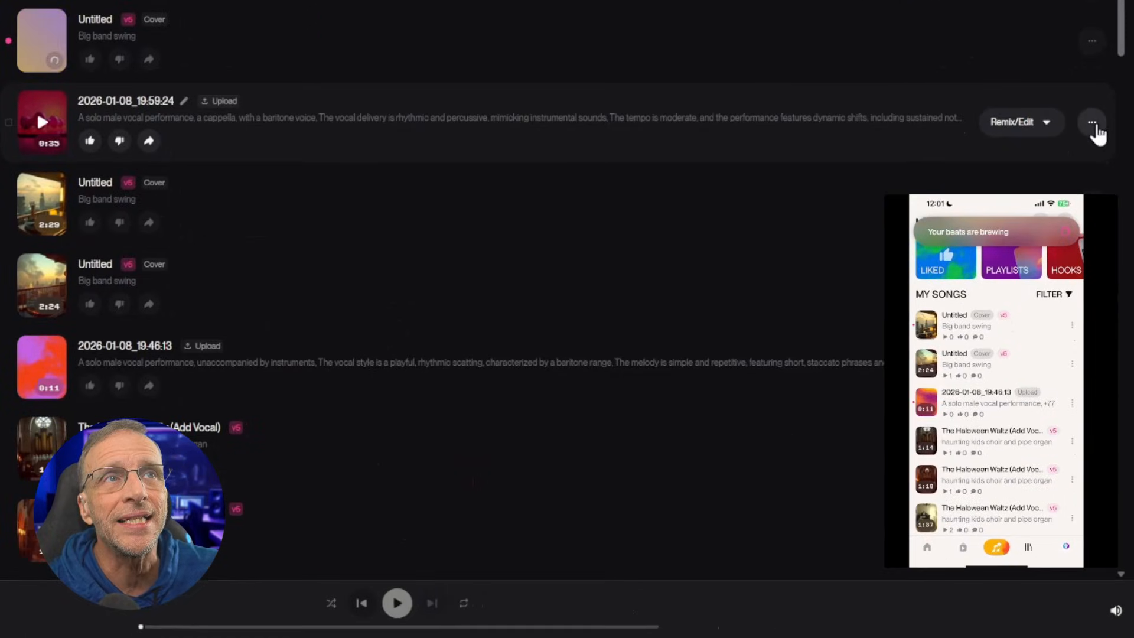
left_click(1099, 248)
mouse_move(1048, 288)
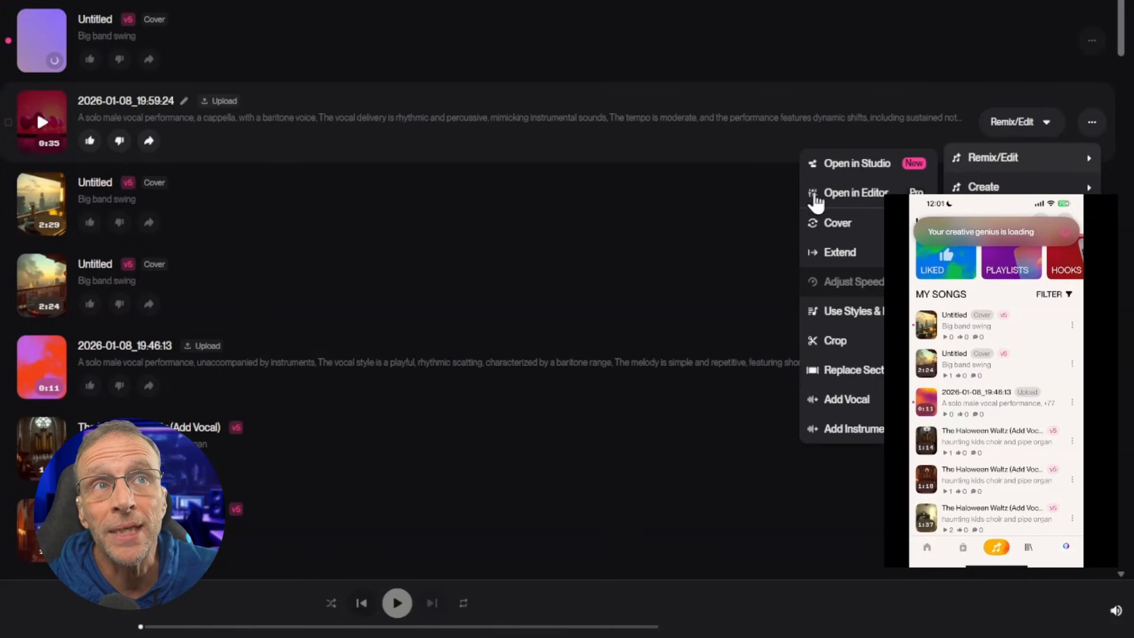
left_click(825, 224)
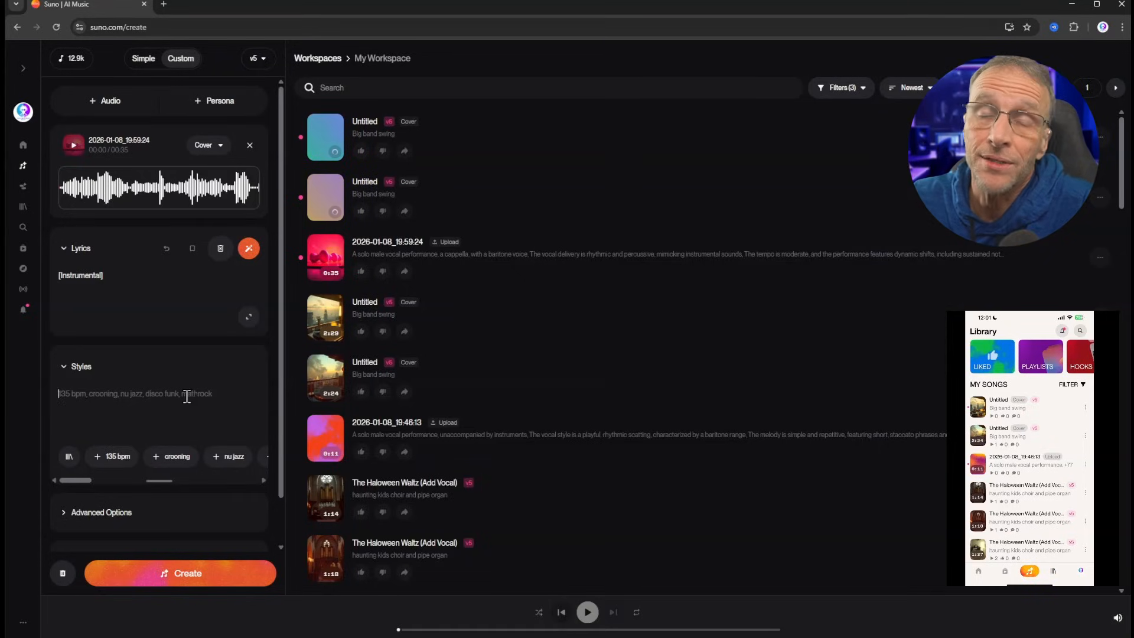
Set the cover's style to "dramatic orchestral epic soundtrack, heavy brass" and generate it
left_click(117, 388)
type("dramatic orchestral epic soundtrack, heavy brass")
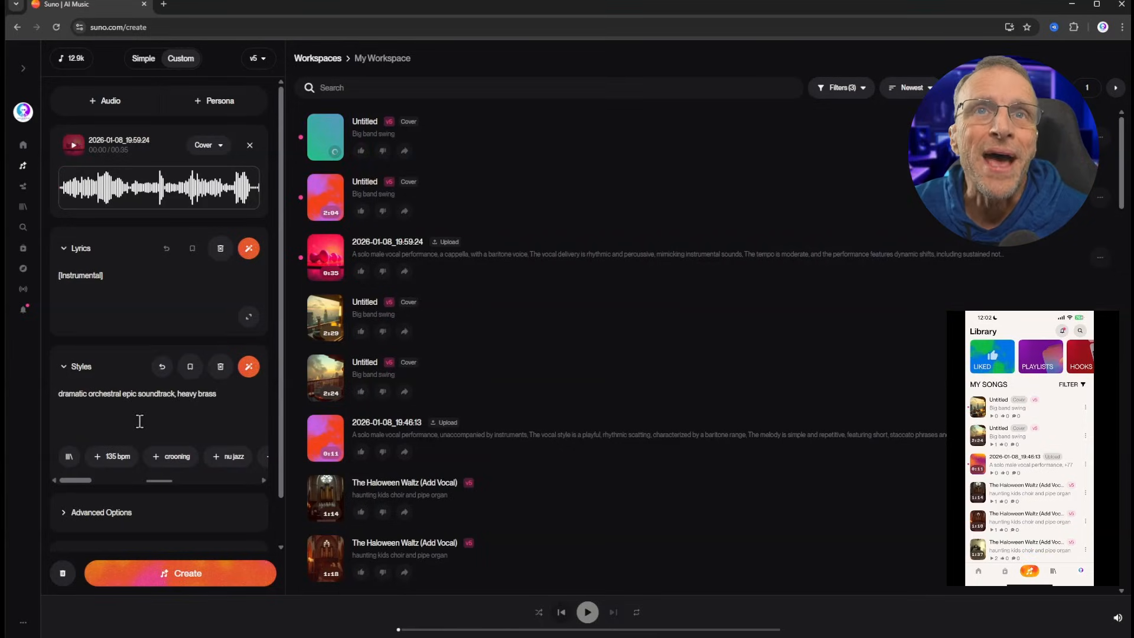
left_click(173, 576)
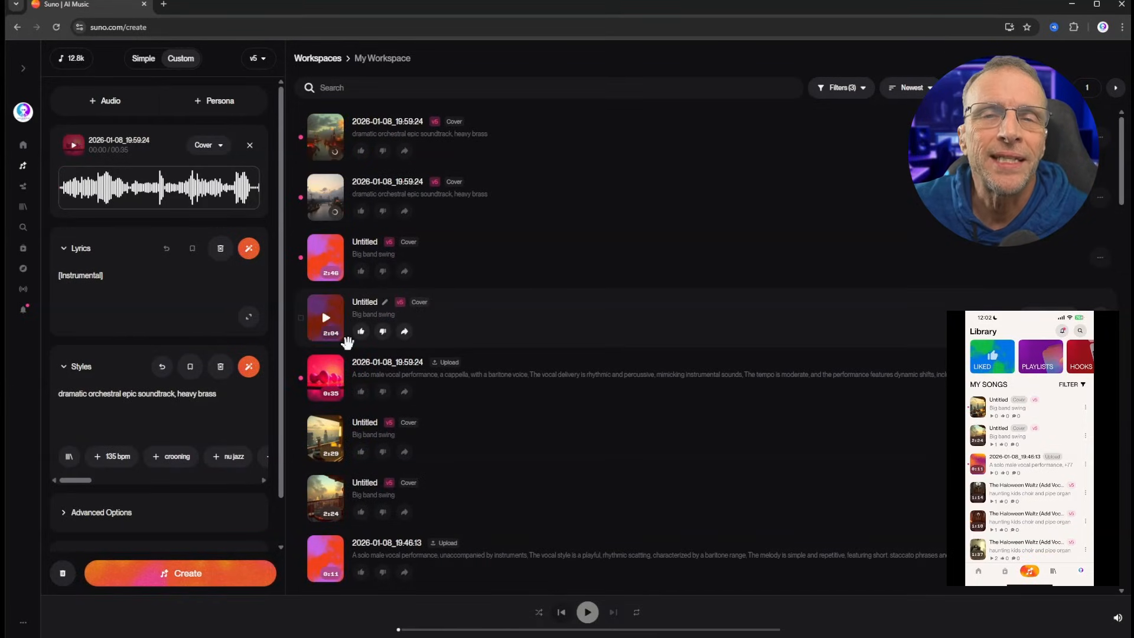
Play the 2026-01-08_19:59:24 source recording and compare it with the two newest "Big band swing" covers
left_click(74, 146)
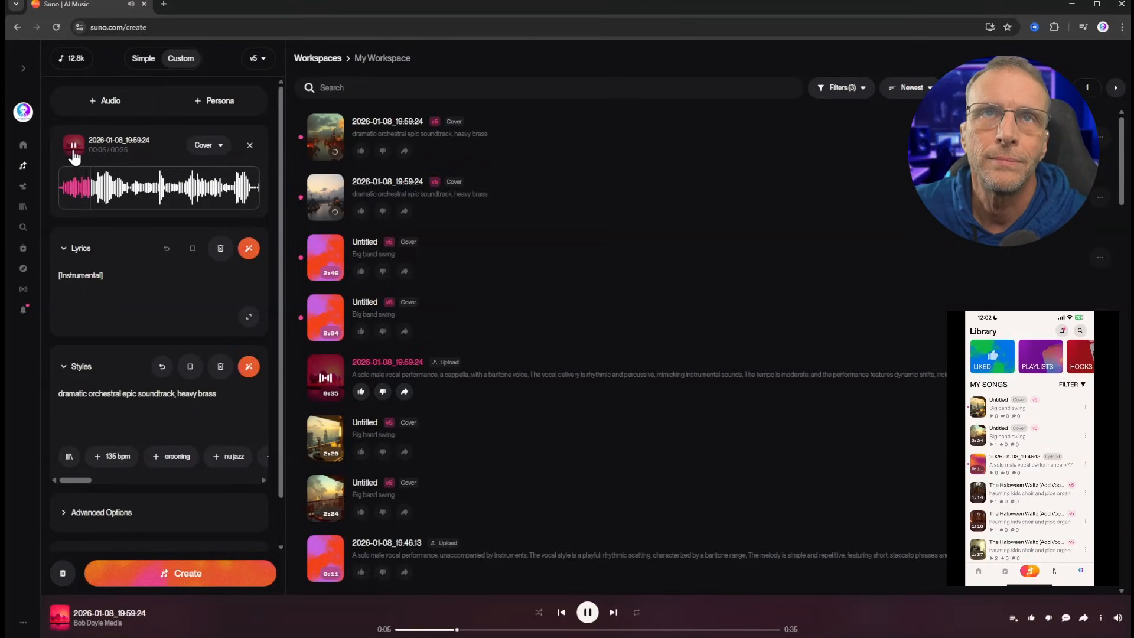
left_click(72, 153)
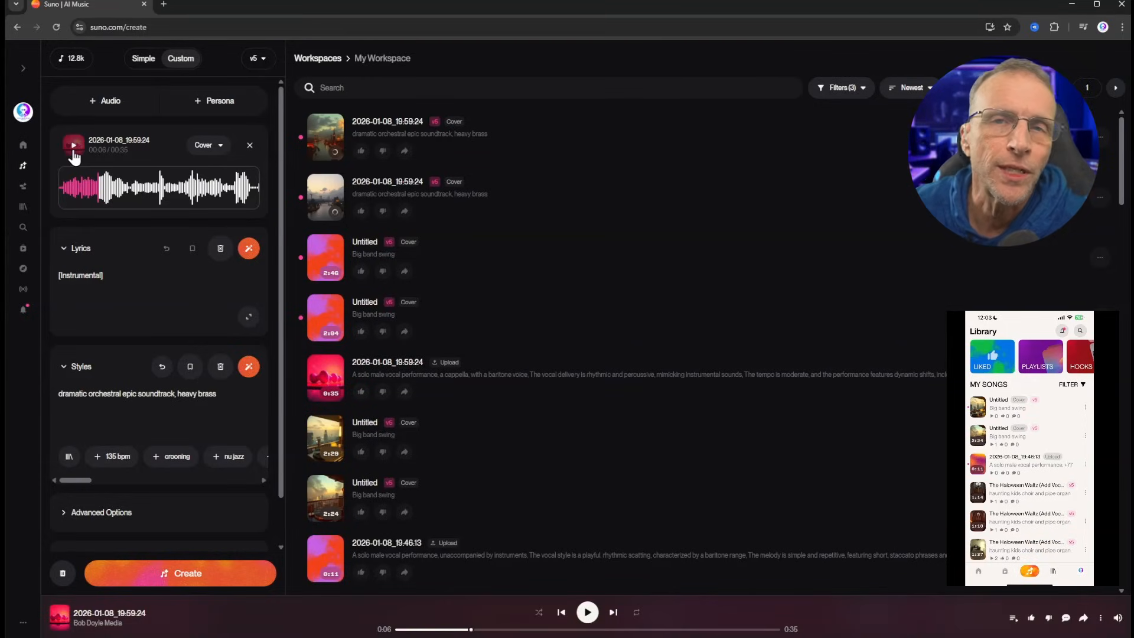
left_click(73, 155)
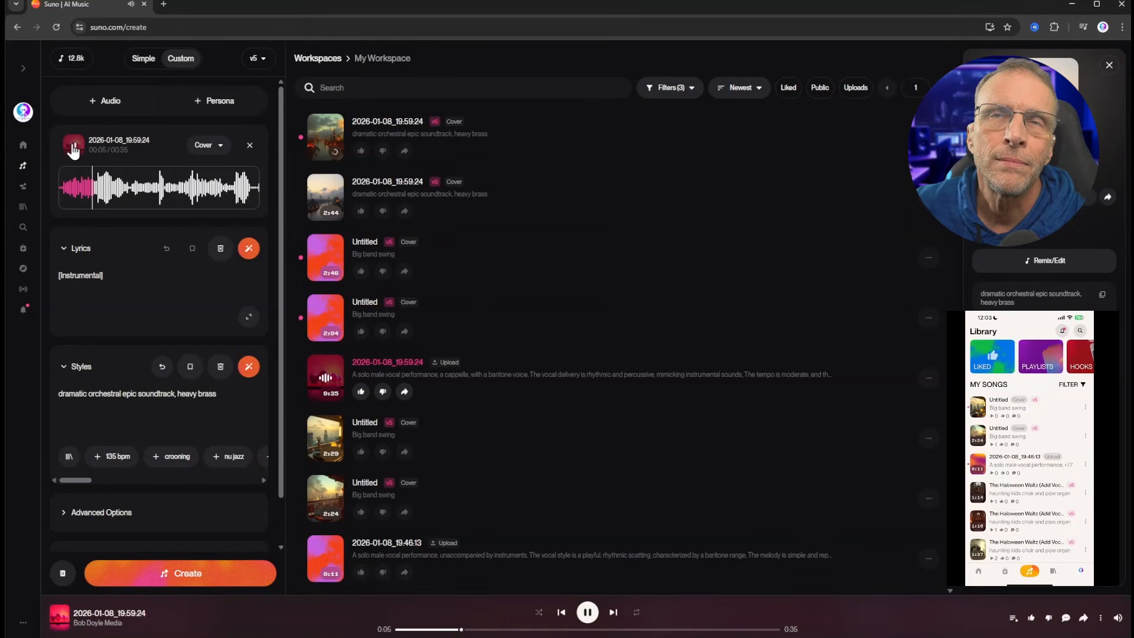
left_click(324, 319)
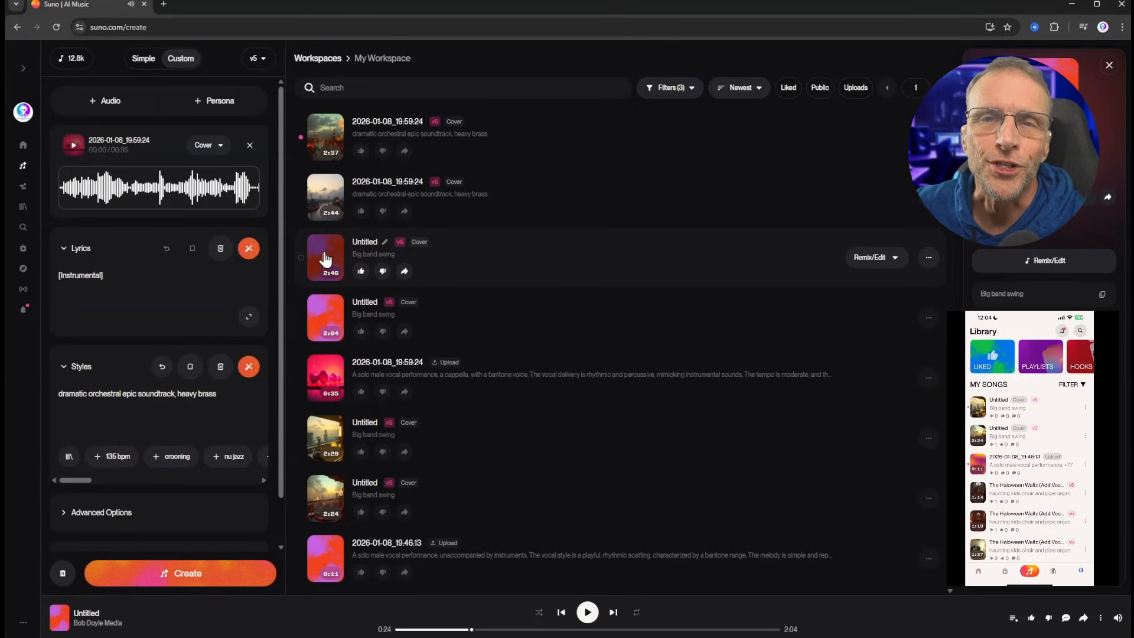
left_click(325, 259)
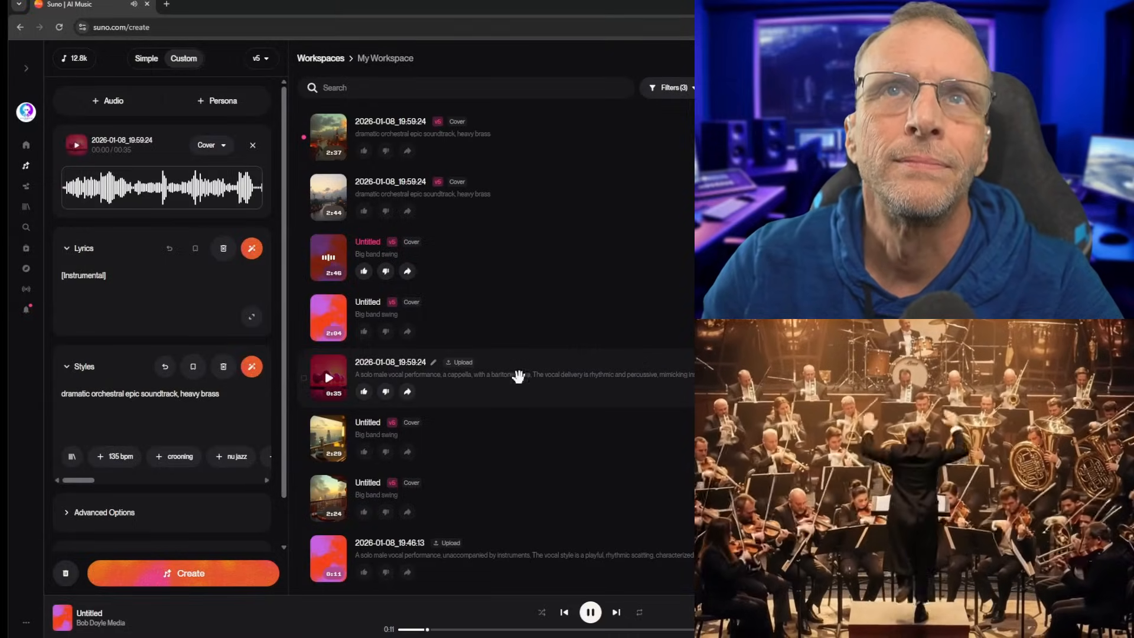
left_click(330, 260)
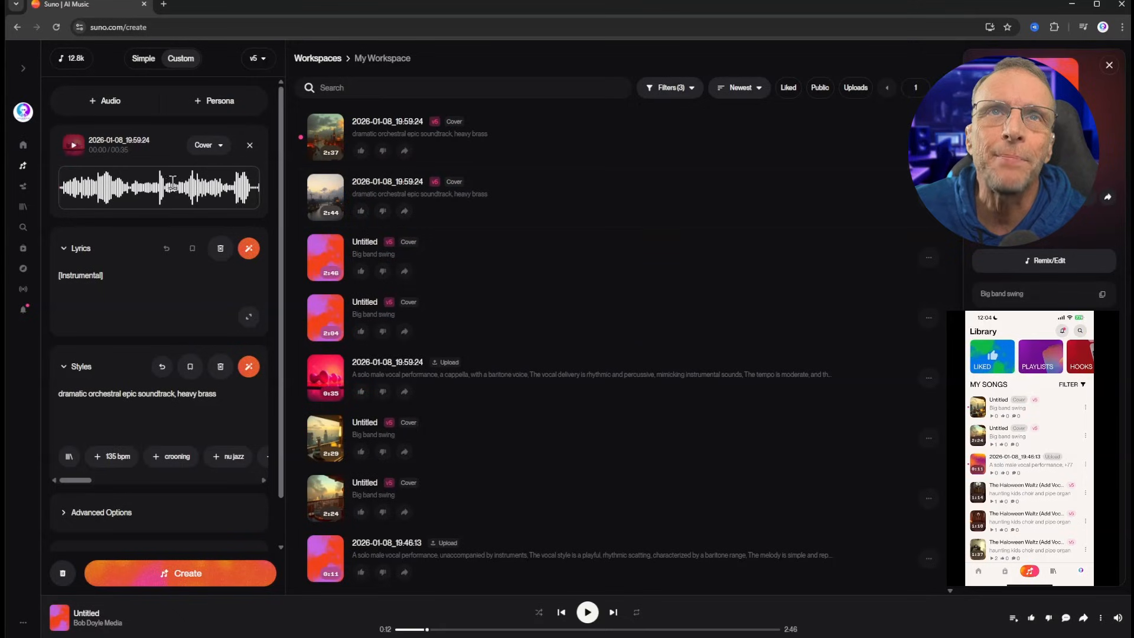
Play the source recording again and compare it with the two "dramatic orchestral epic soundtrack, heavy brass" covers
left_click(74, 147)
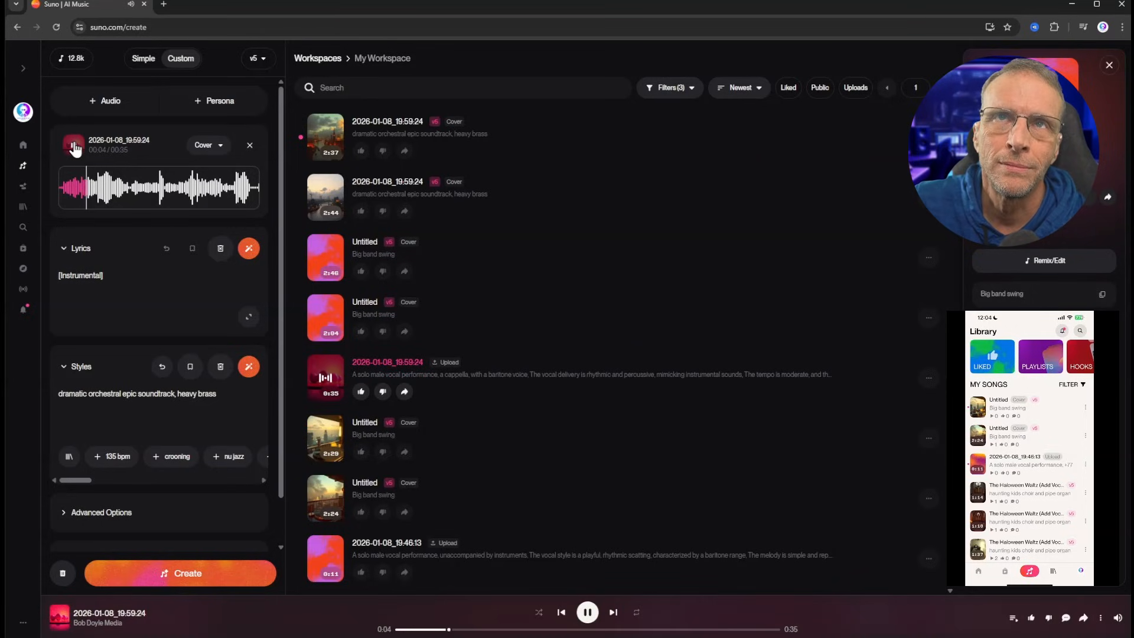
left_click(325, 201)
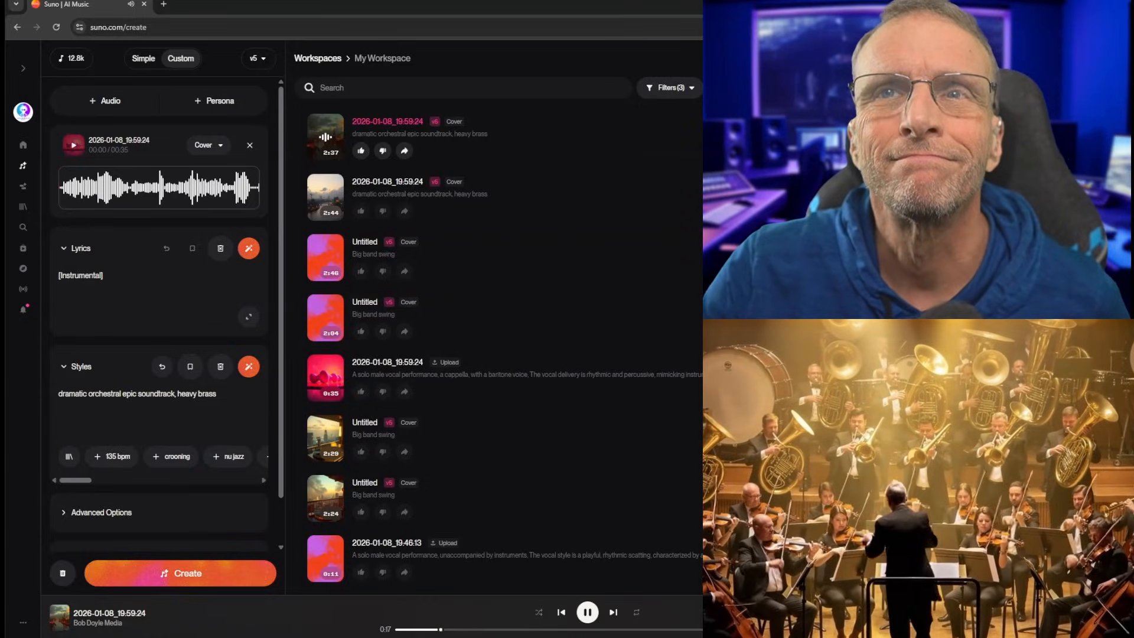
left_click(588, 613)
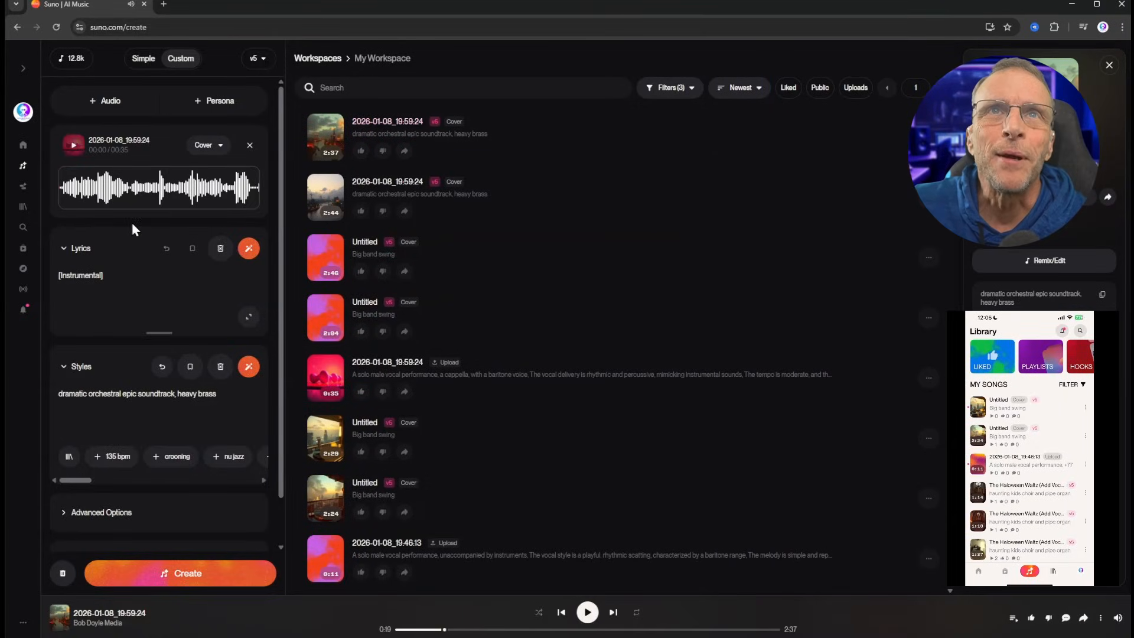
left_click(75, 150)
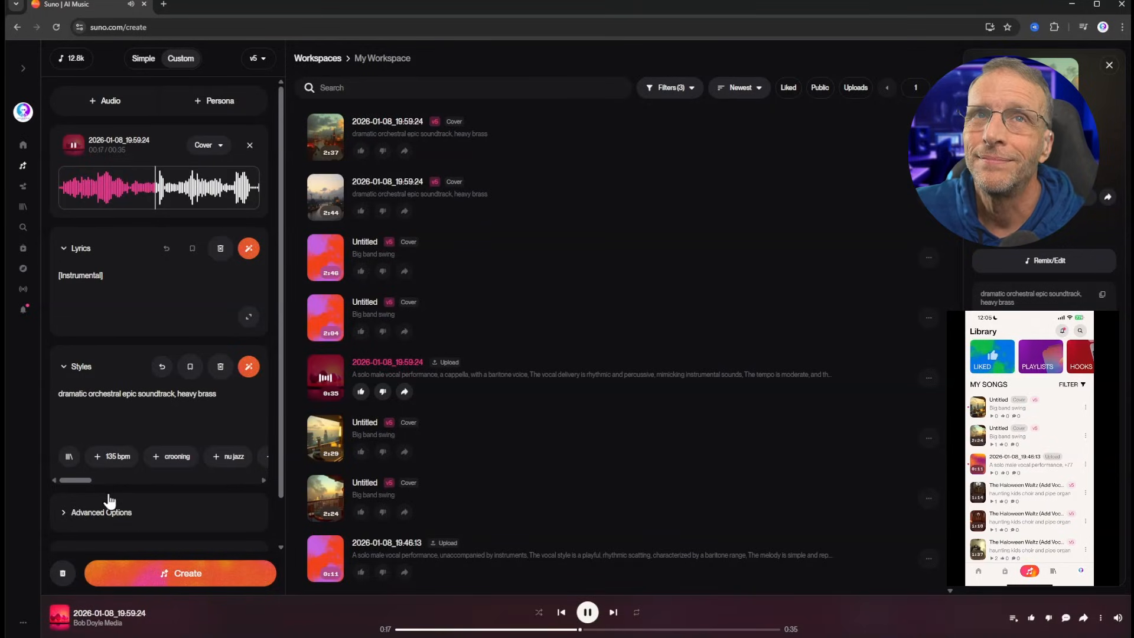
left_click(75, 145)
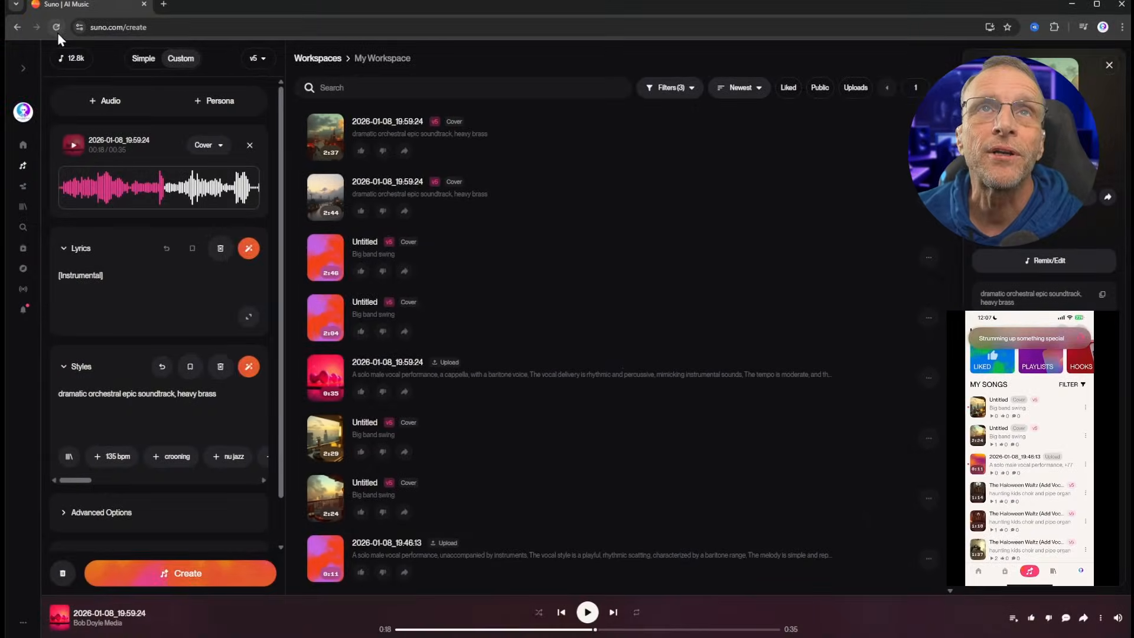
Reload the workspace and listen to both new haunted children's movie soundtrack covers
left_click(56, 28)
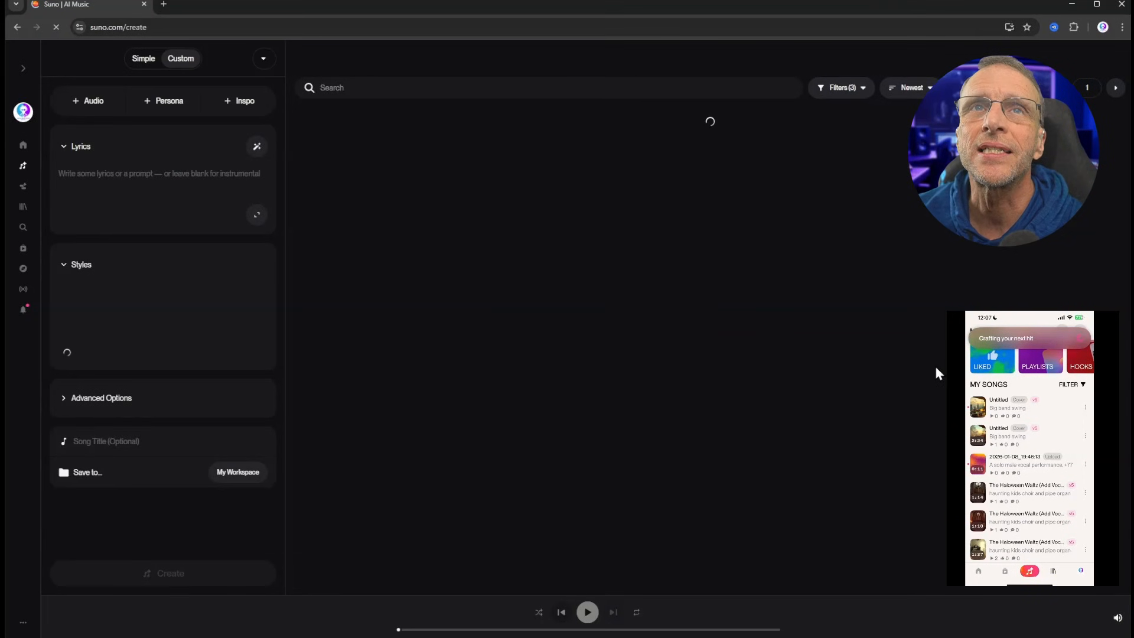
left_click(326, 203)
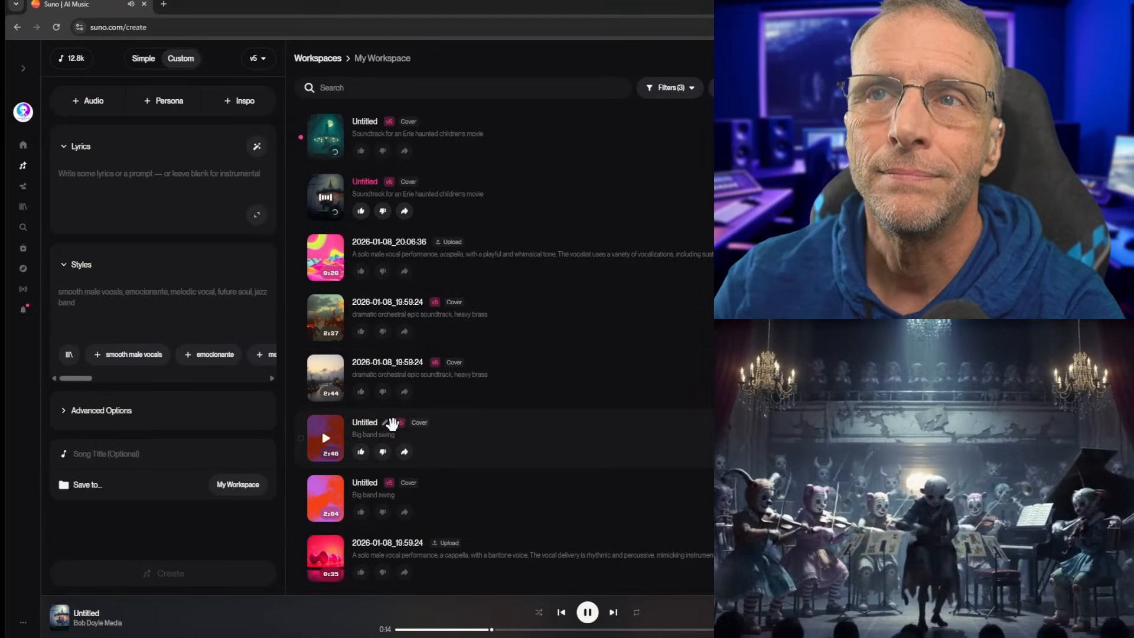
left_click(326, 196)
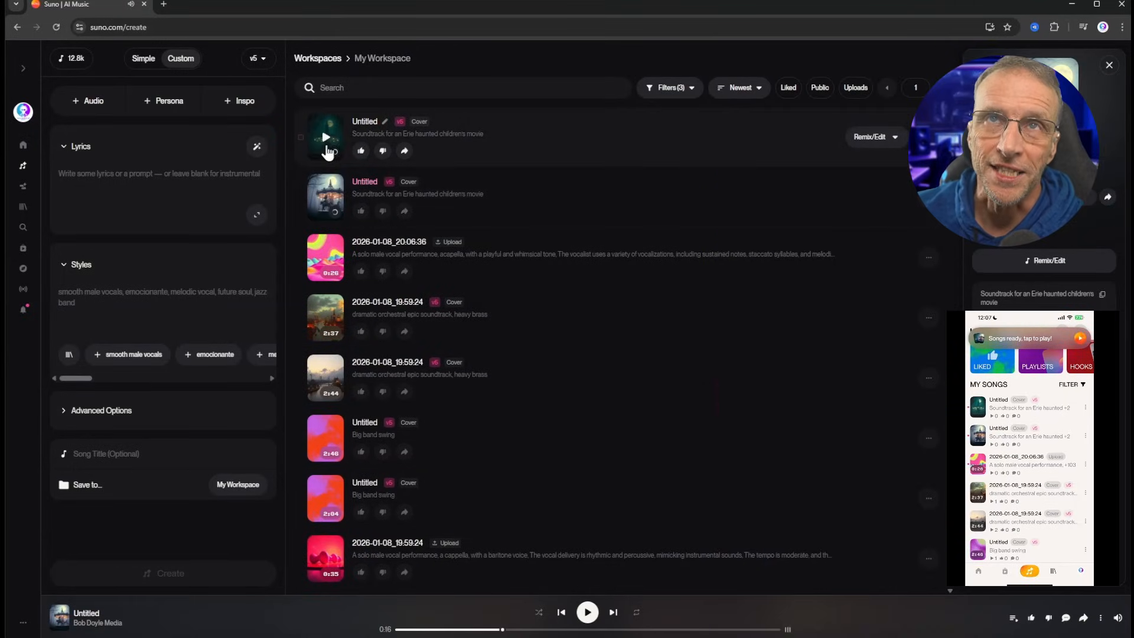
left_click(327, 145)
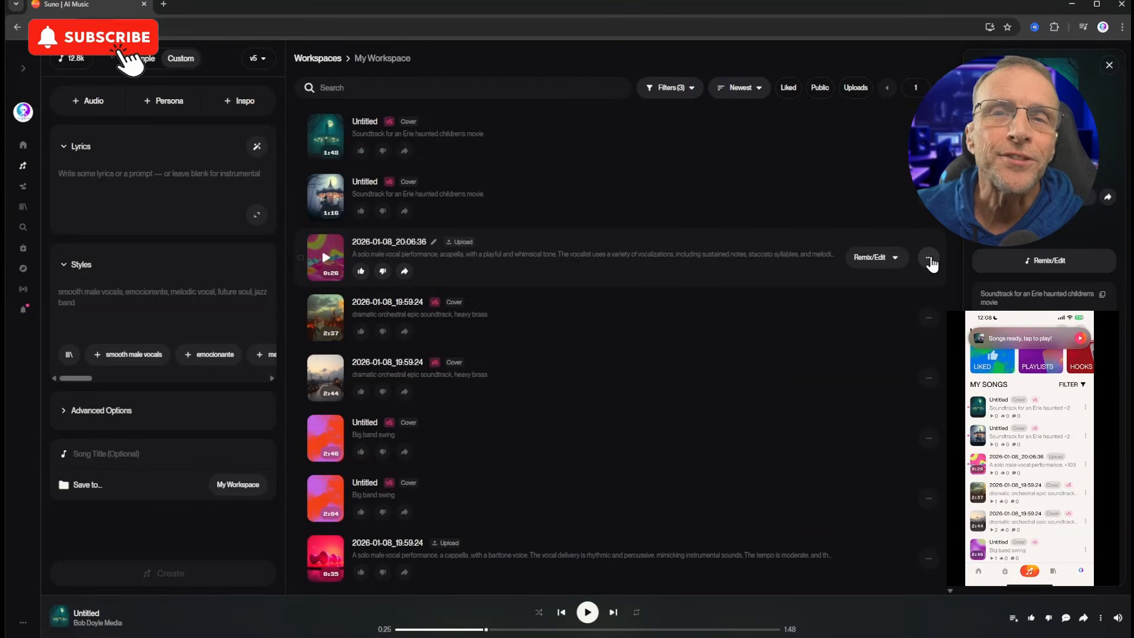
Load the uploaded recording 2026-01-08_20:06:36 as the source for a new cover
left_click(929, 257)
mouse_move(866, 291)
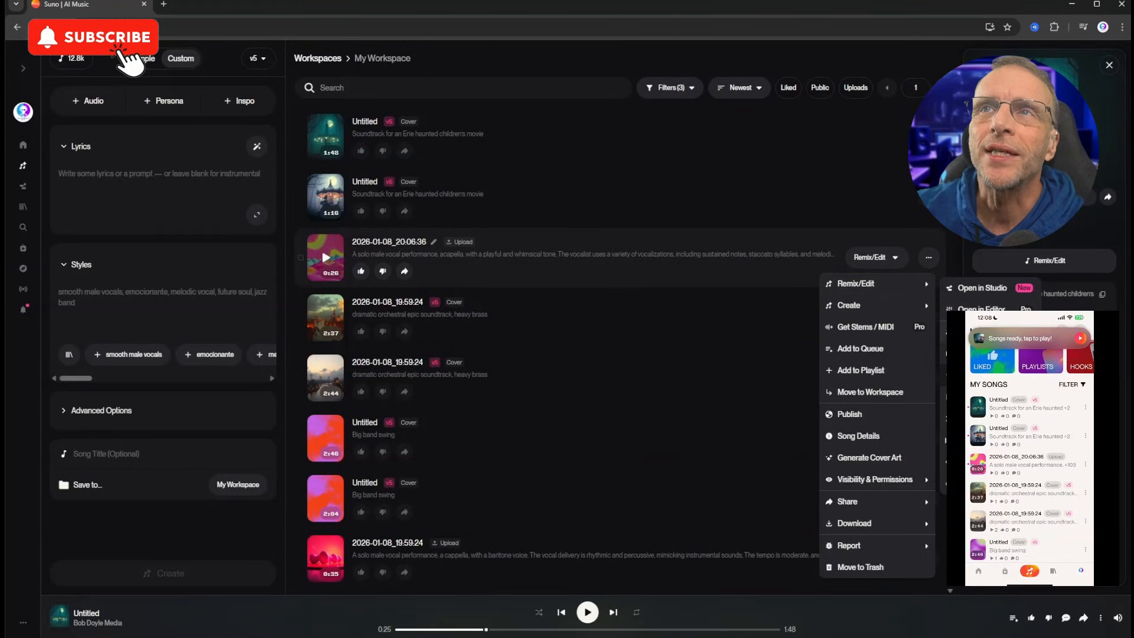
left_click(972, 331)
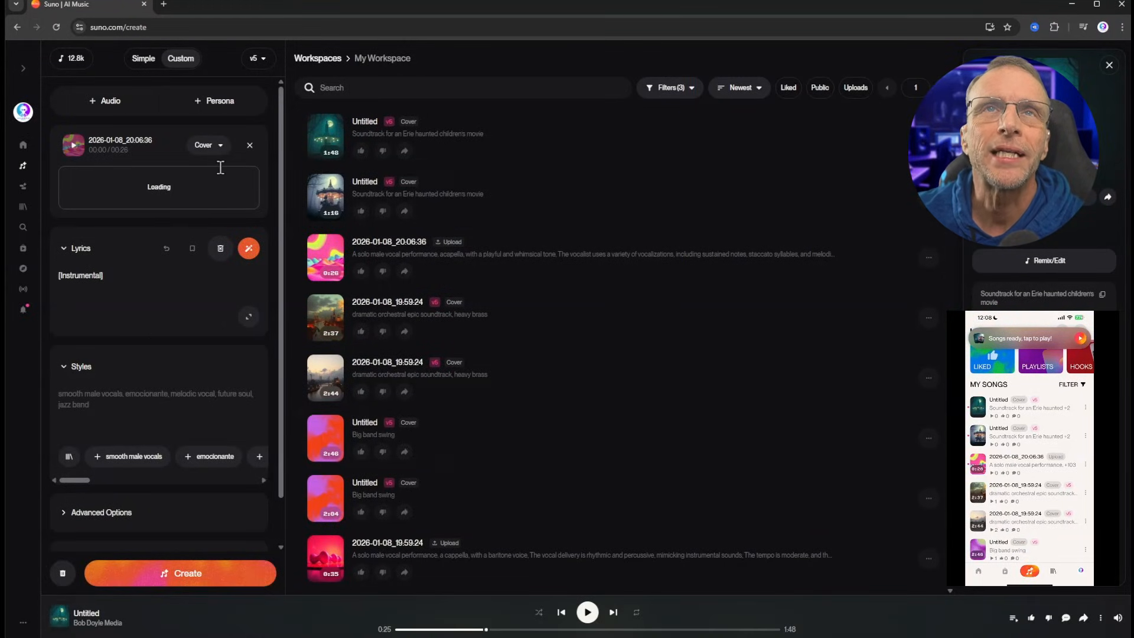
Apply the "Adeamus like" persona to the cover and generate it with the persona's own cathedral style description
left_click(219, 100)
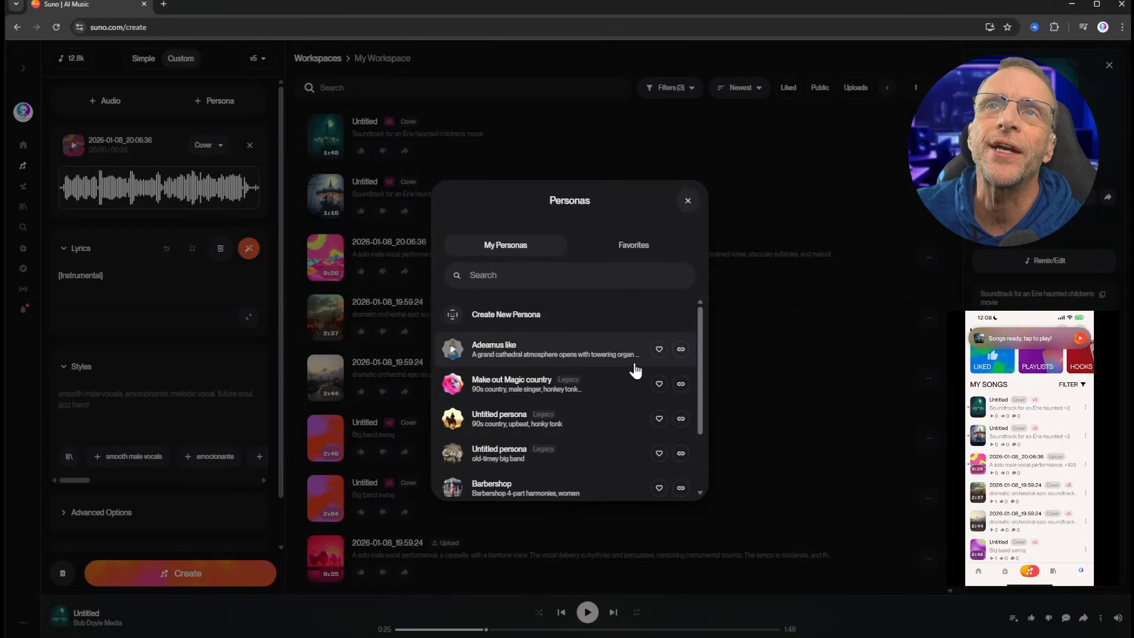
left_click(609, 355)
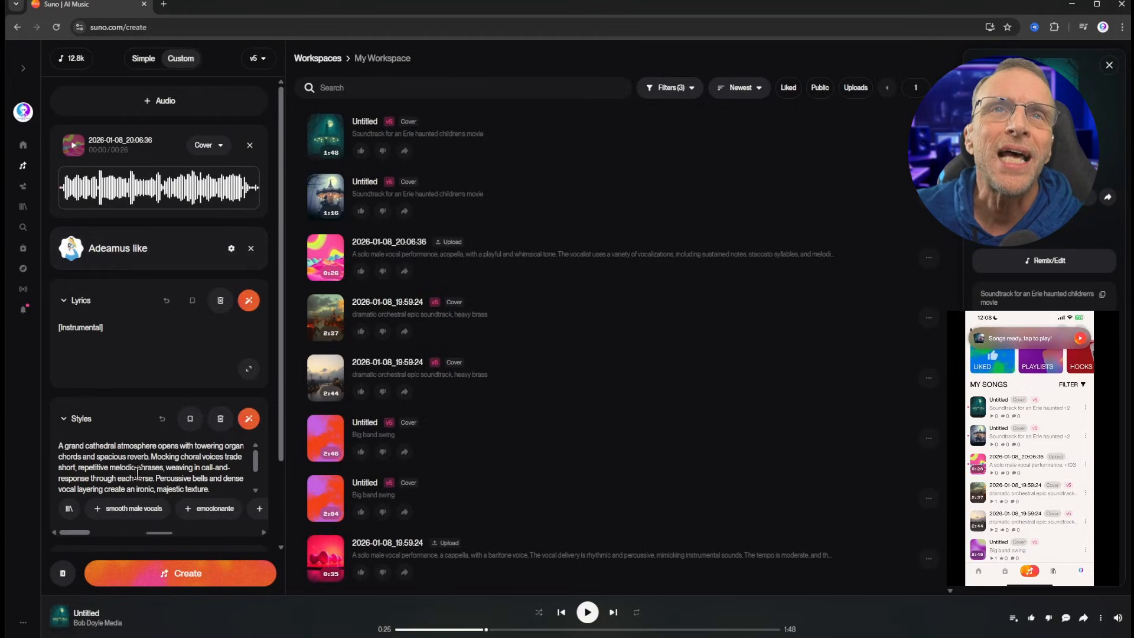
left_click(164, 573)
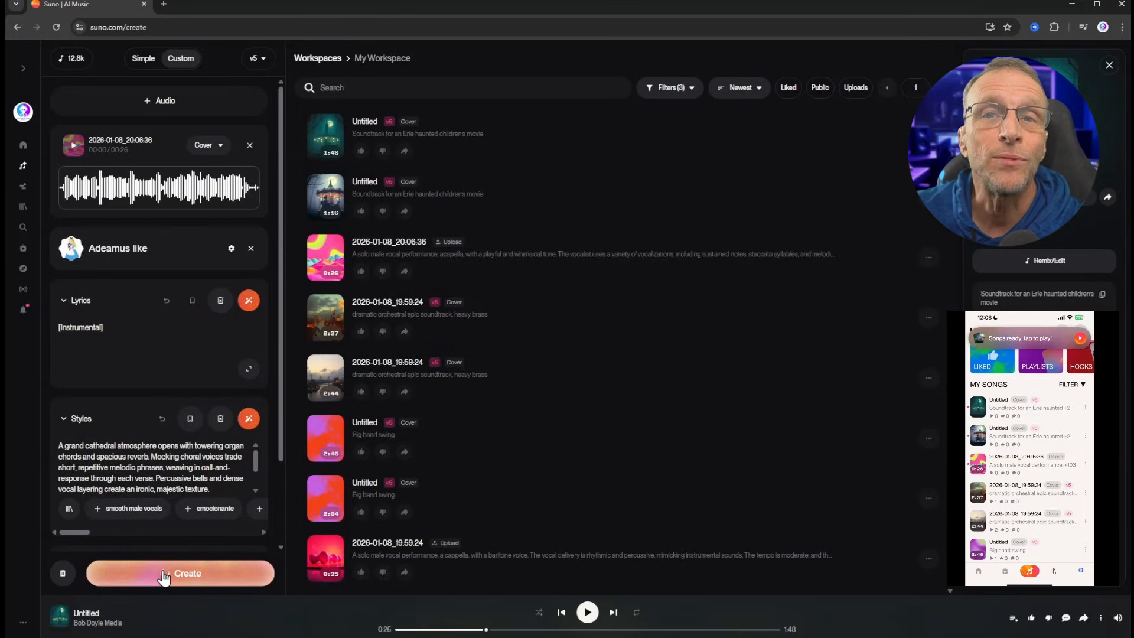
Replace the style description with "dixieland band, new orleans, 1930" and generate another cover of the same recording
triple_click(187, 480)
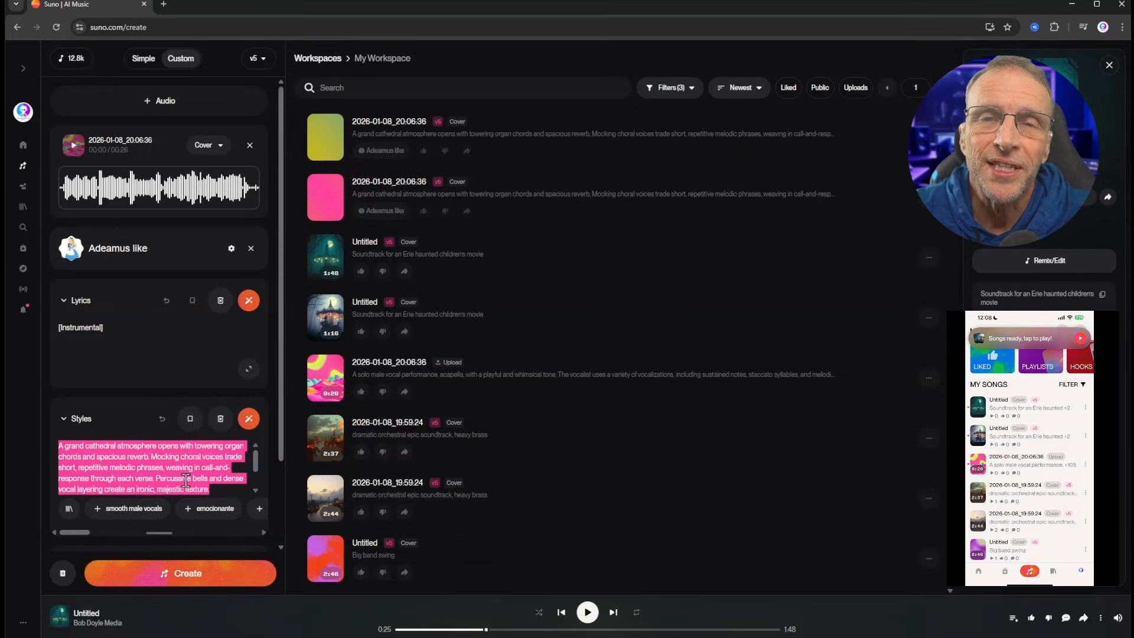
type("dixieland band, new orleans, 1930")
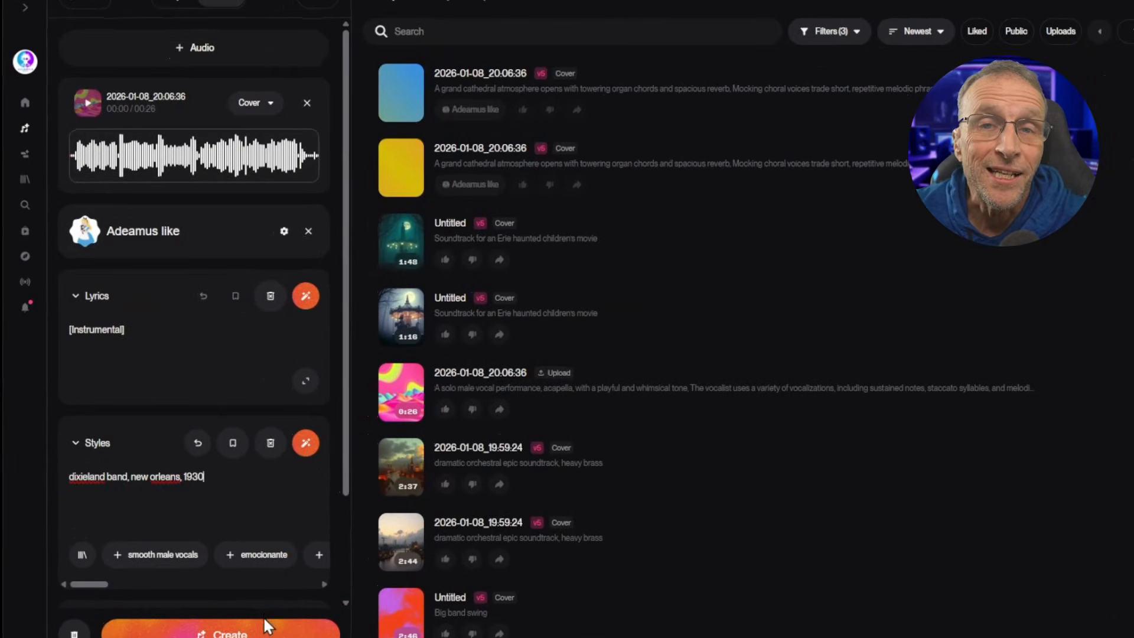
left_click(267, 625)
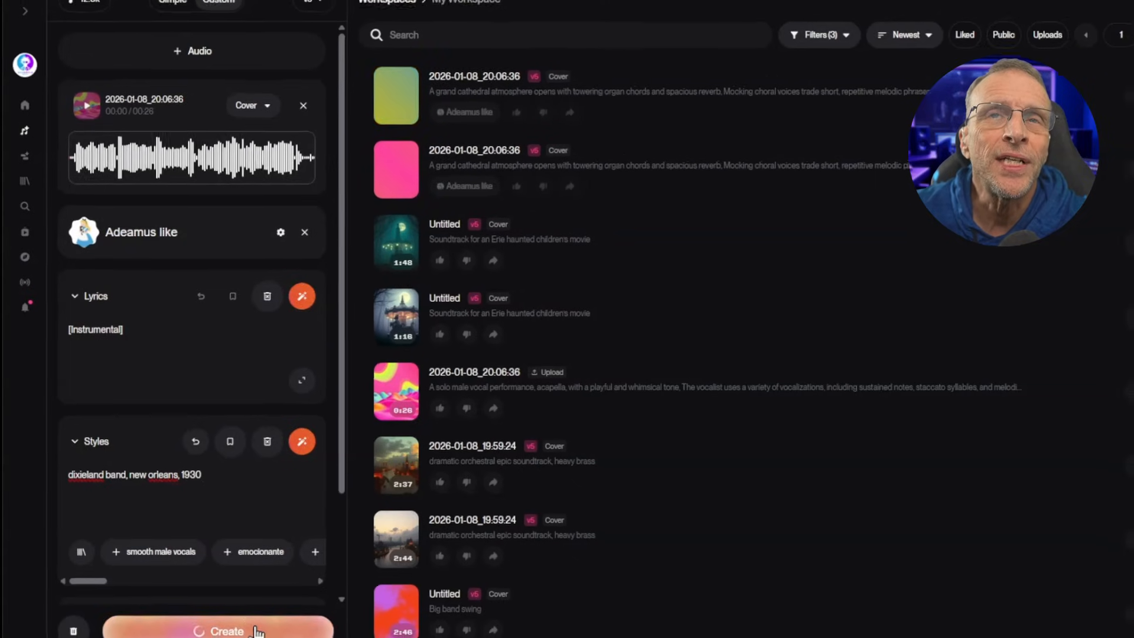
Replace the style description with "understated orchestra, solo violin, choir" and generate a further cover
triple_click(135, 474)
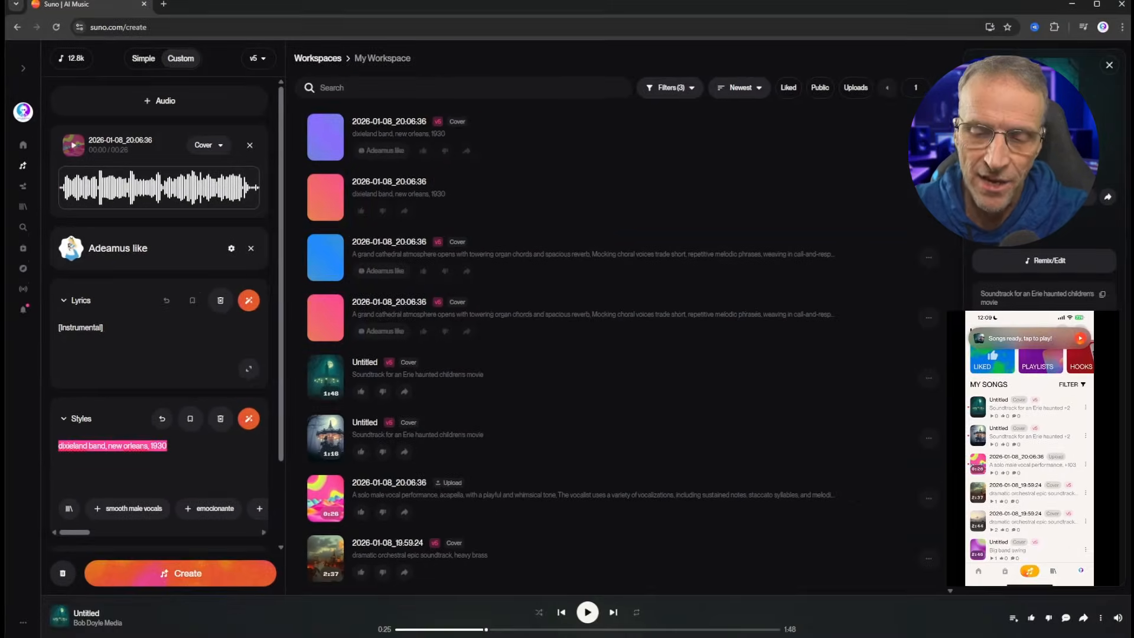
type("understated orchestra, solo violin, choir")
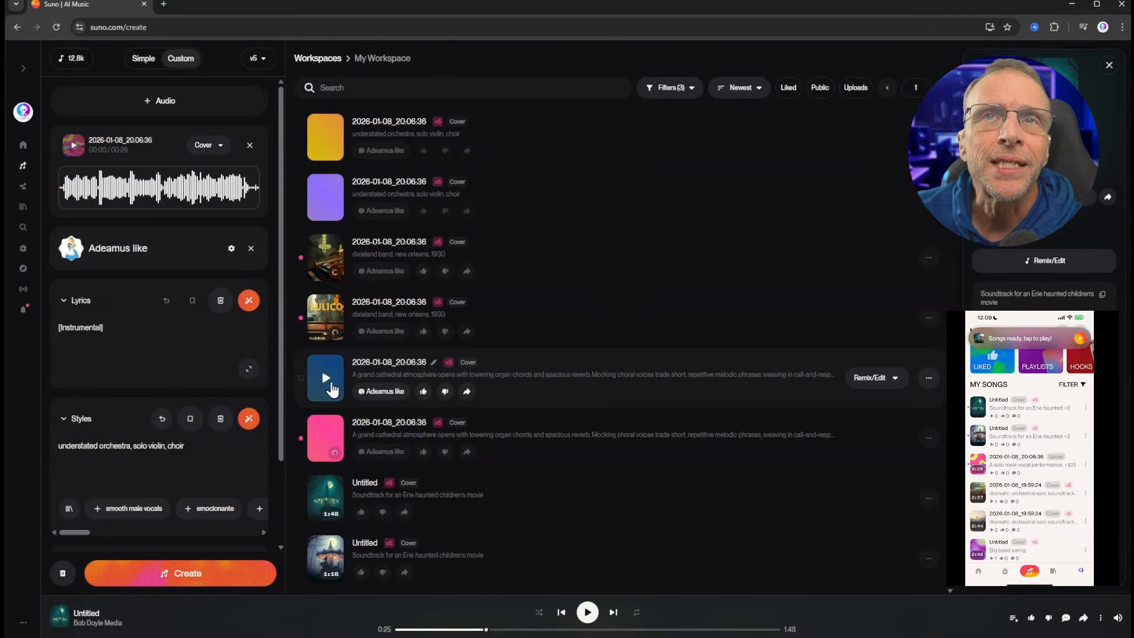
Play the cathedral-style covers, the 2026-01-08_20:06:36 source recording and the dixieland covers to compare them
left_click(331, 388)
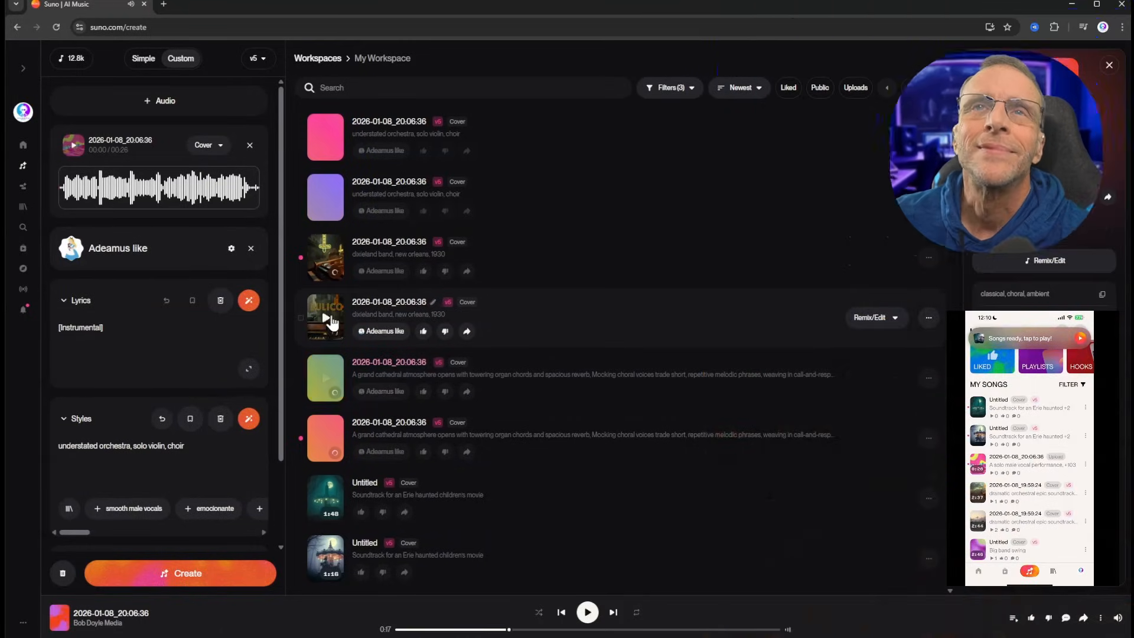
left_click(326, 435)
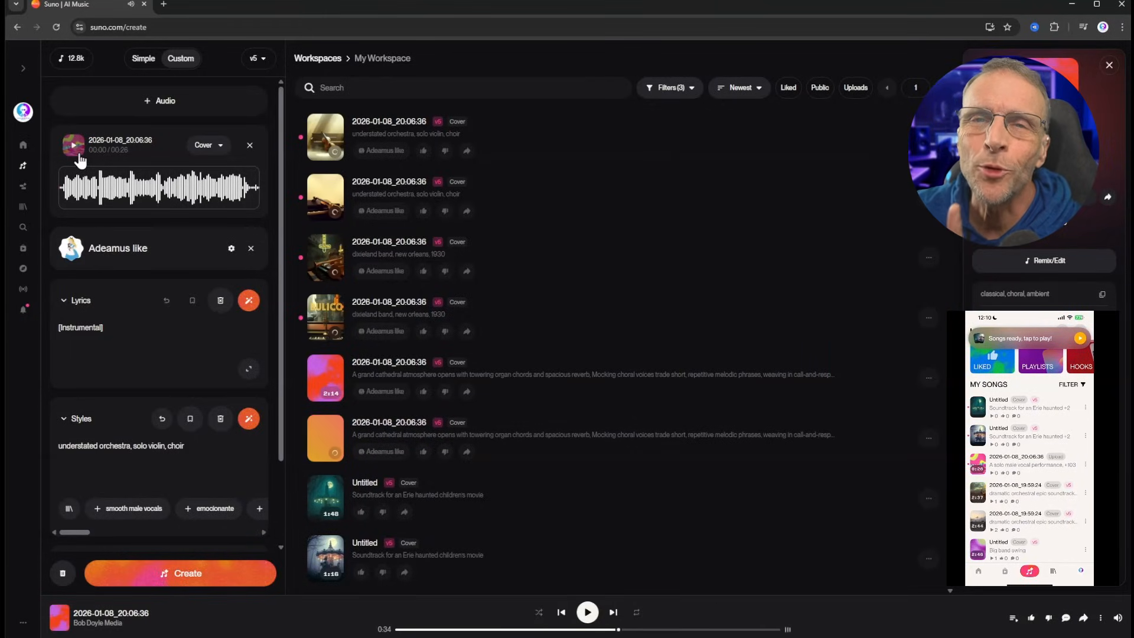
left_click(79, 158)
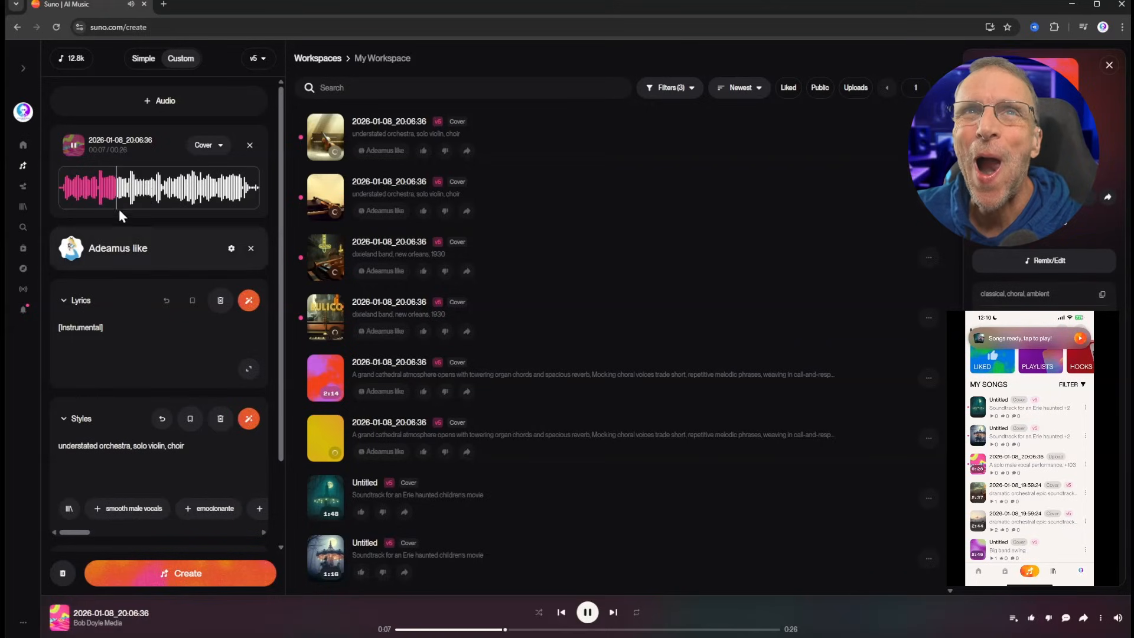
left_click(73, 145)
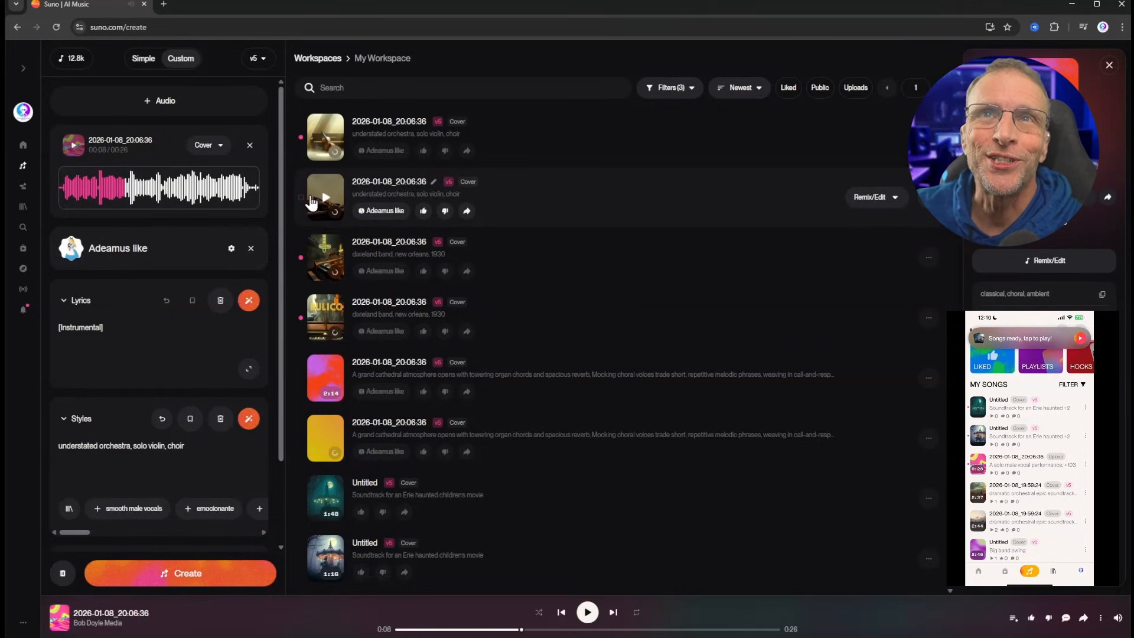
left_click(323, 317)
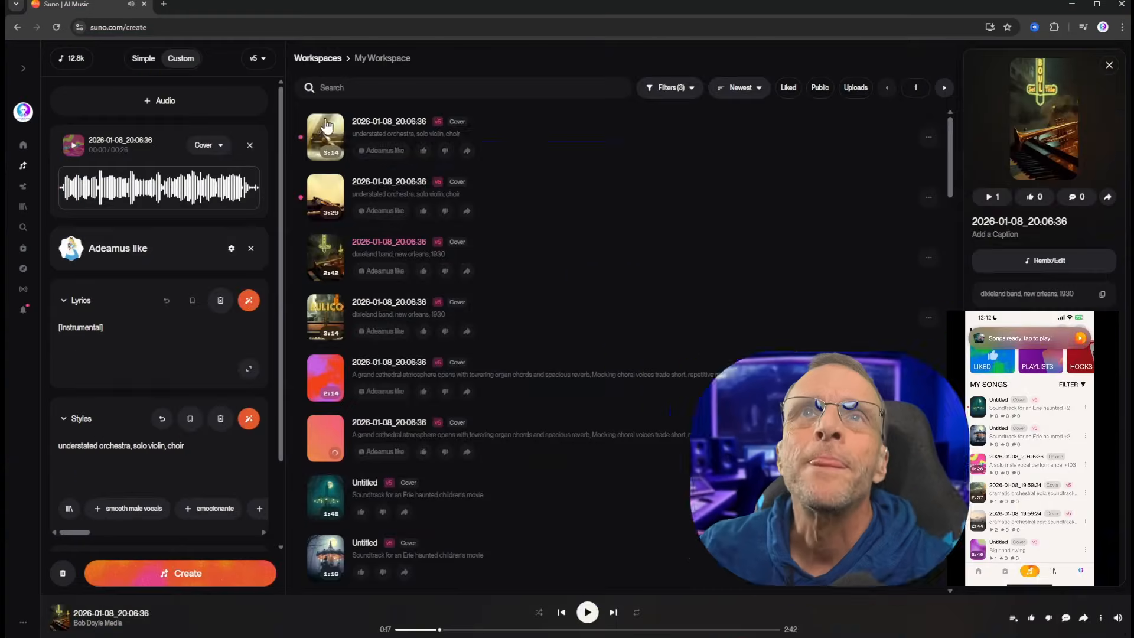
Play the second "understated orchestra, solo violin, choir" cover and pause it after listening
left_click(323, 195)
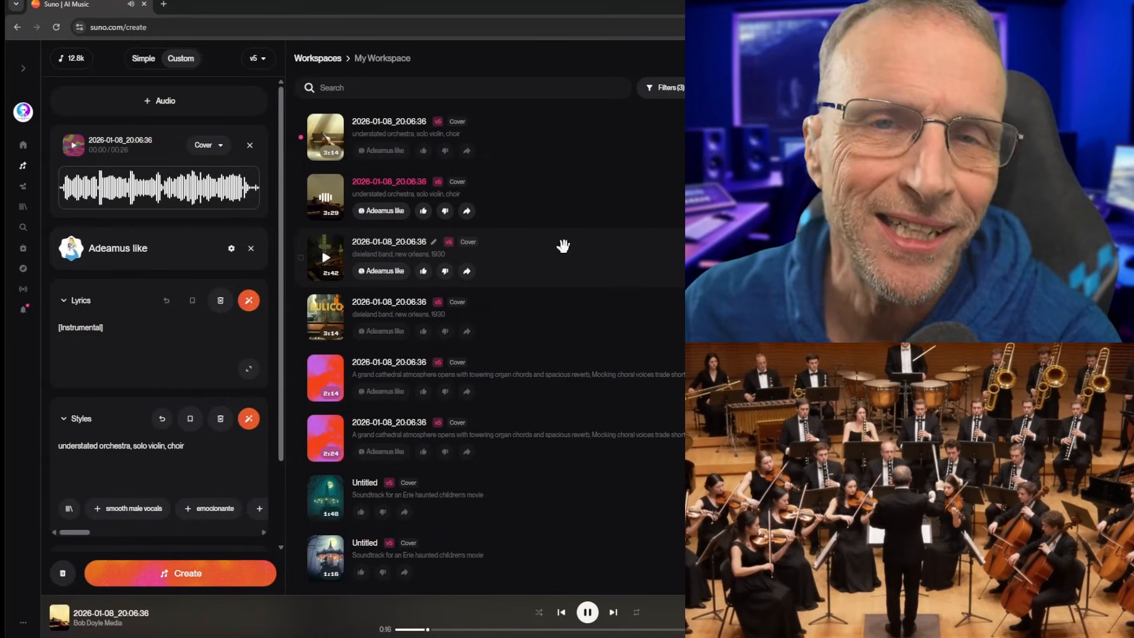
left_click(587, 614)
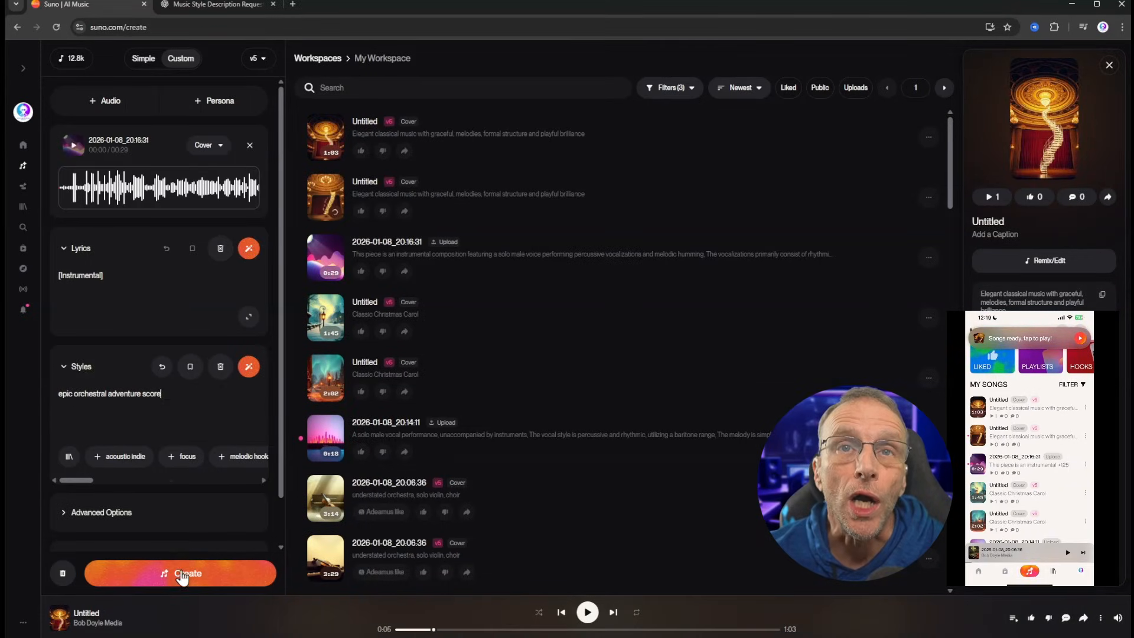
Generate a cover of the 2026-01-08_20:16:31 recording in the style "epic orchestral adventure score"
left_click(184, 571)
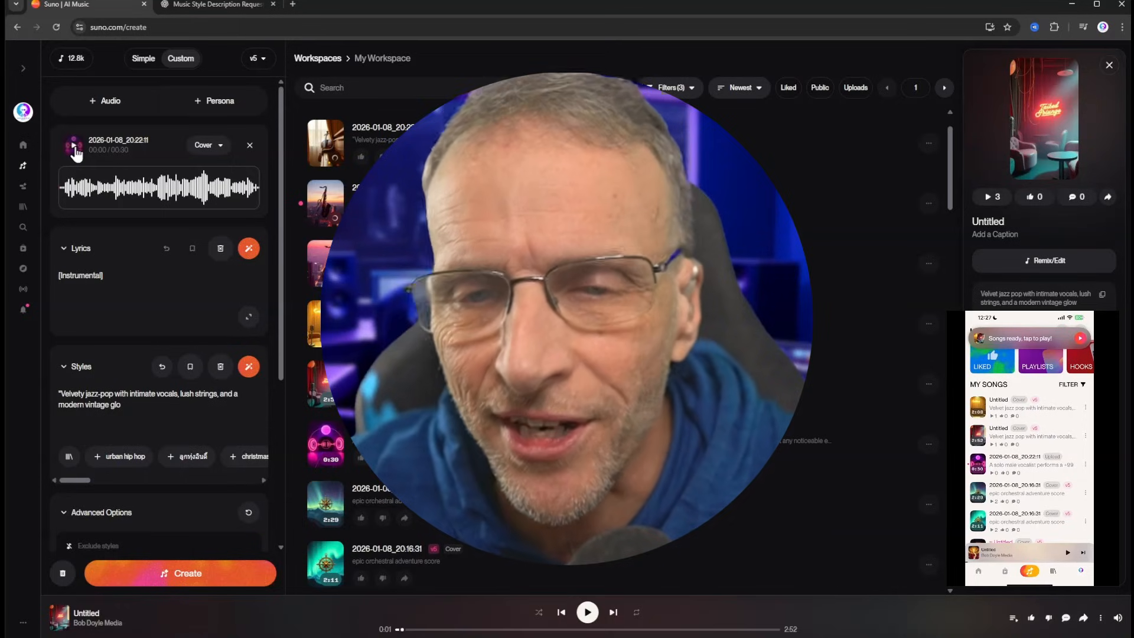
Expand the advanced options for the 2026-01-08_20:22:11 cover and raise Audio Influence to the middle of its range
scroll(94, 508, "down", 1)
left_click(94, 464)
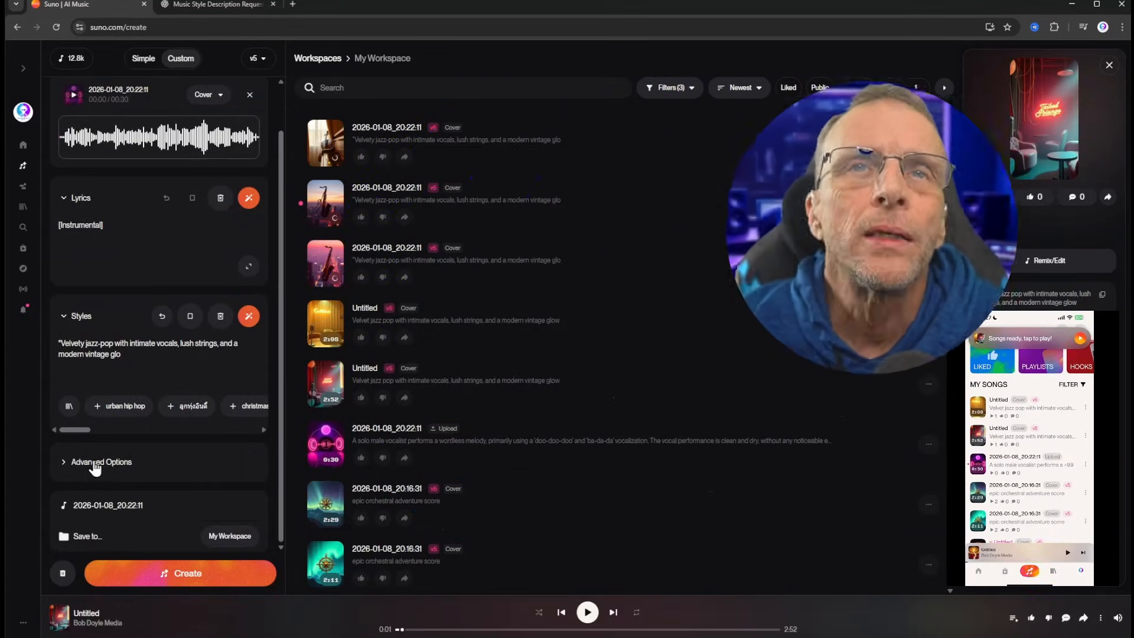
left_click(95, 464)
scroll(112, 425, "down", 4)
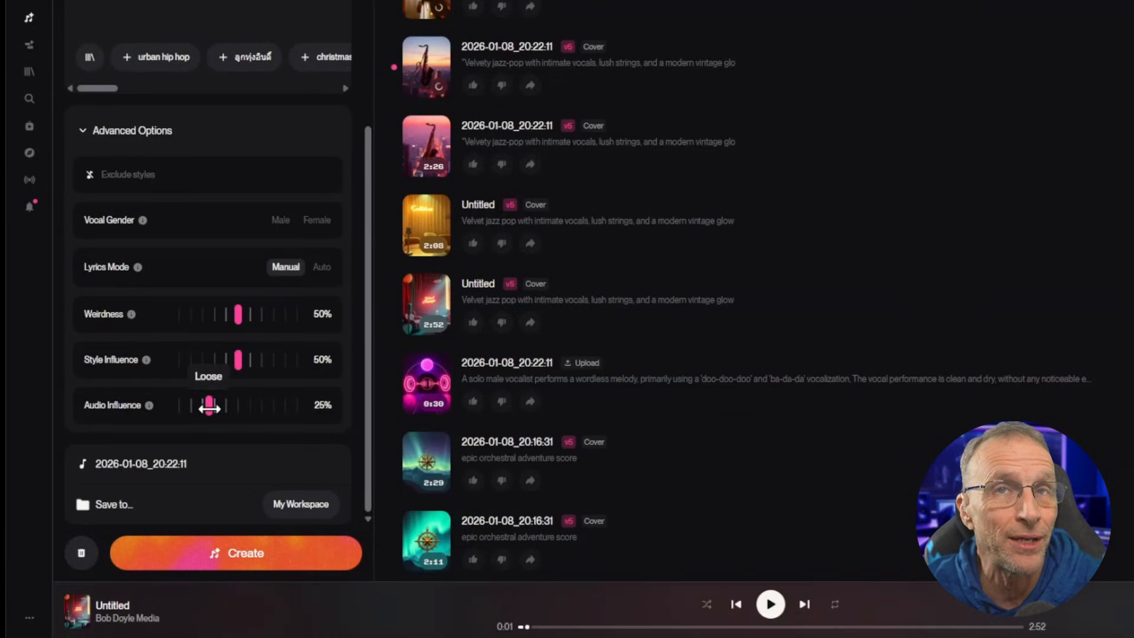
left_click_drag(209, 408, 238, 410)
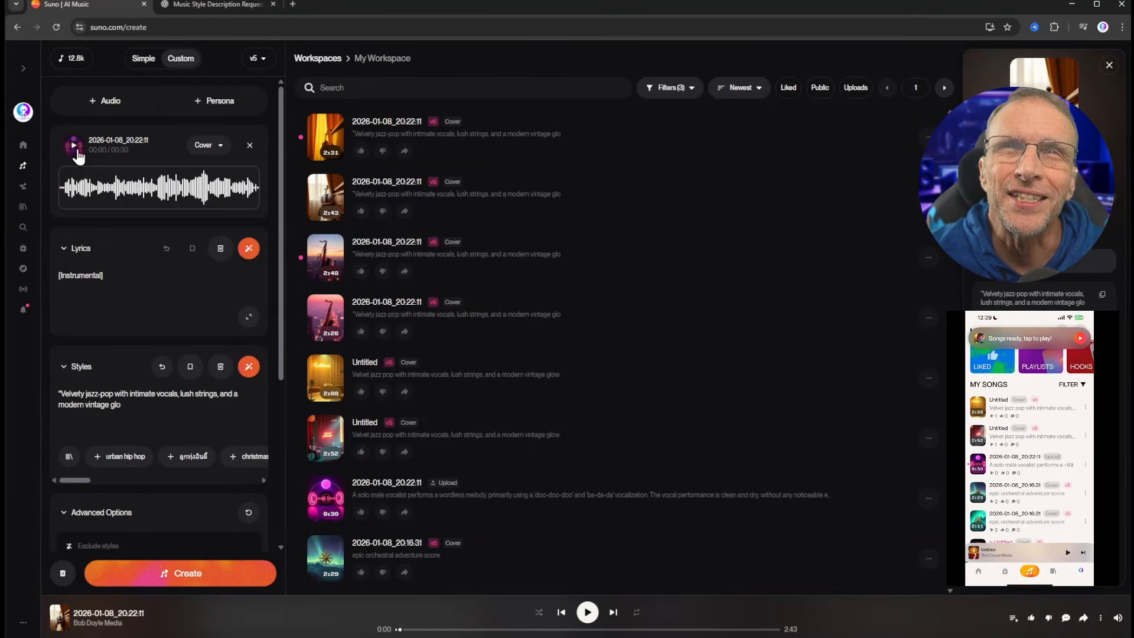
Play the 2026-01-08_20:22:11 source recording and its velvety jazz-pop cover to compare them
left_click(77, 151)
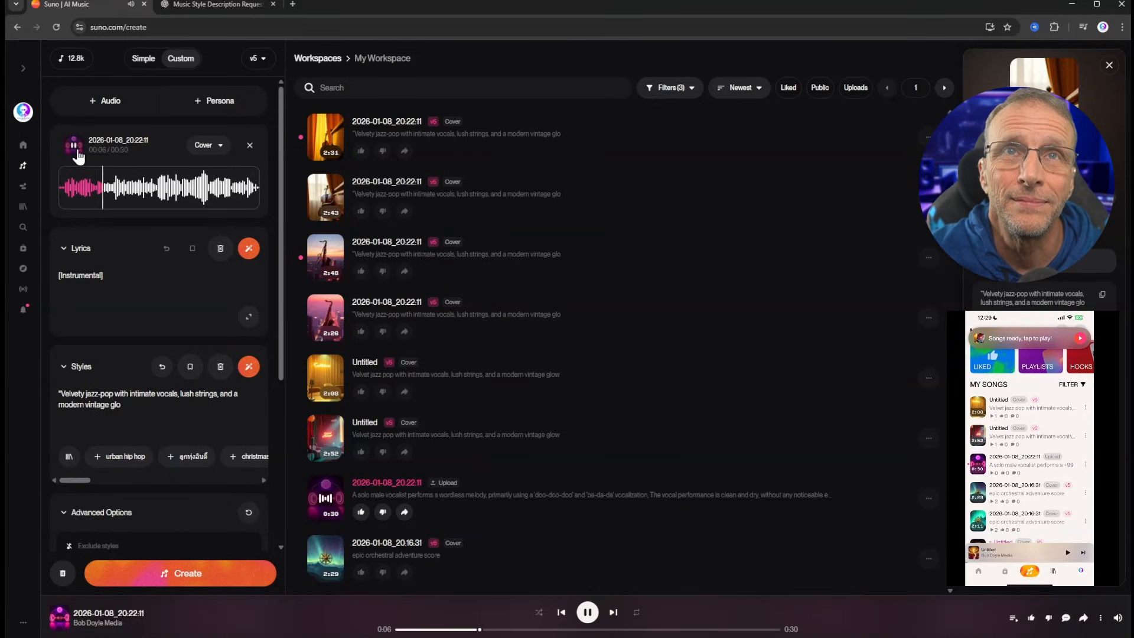
left_click(75, 149)
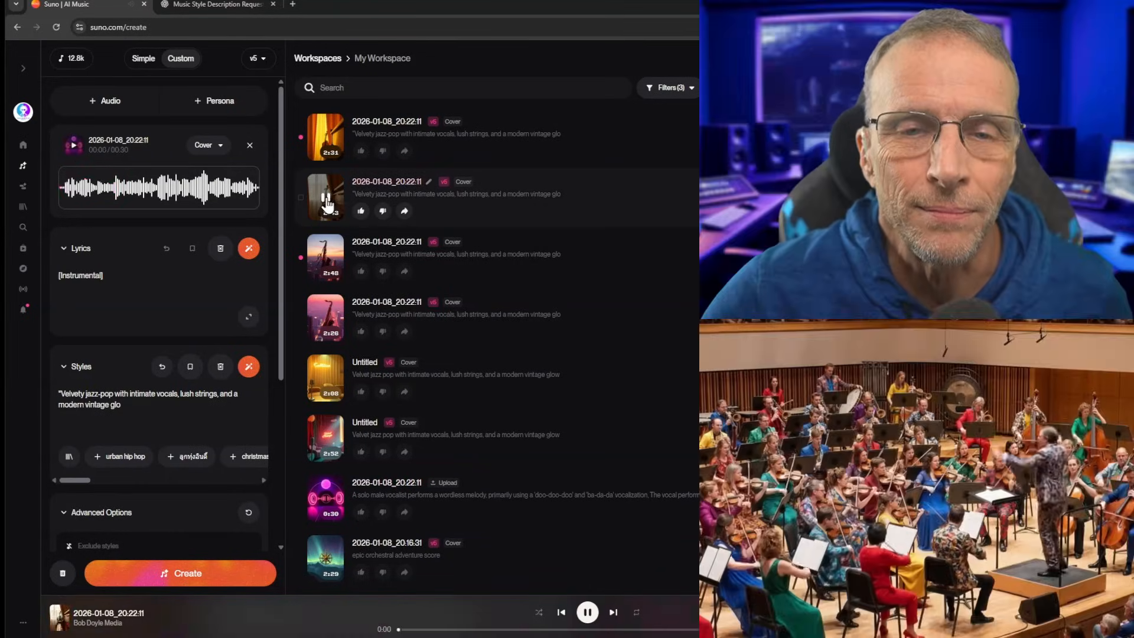
left_click(327, 199)
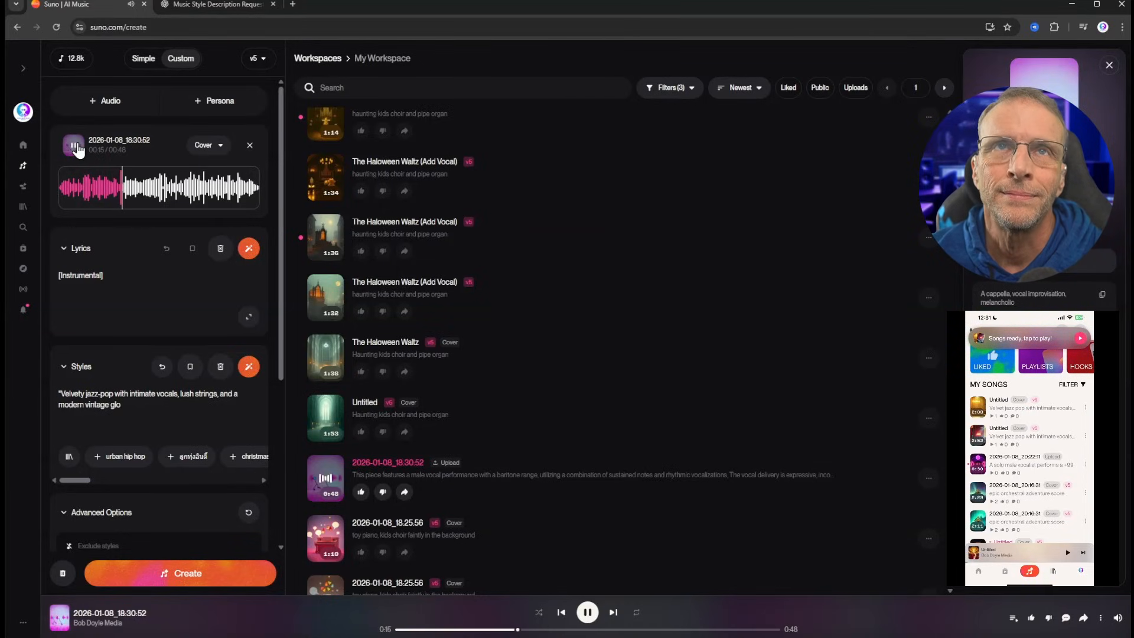
Stop the 2026-01-08_18:30:52 source recording, play The Haloween Waltz cover made from it and open that cover's further options
left_click(75, 146)
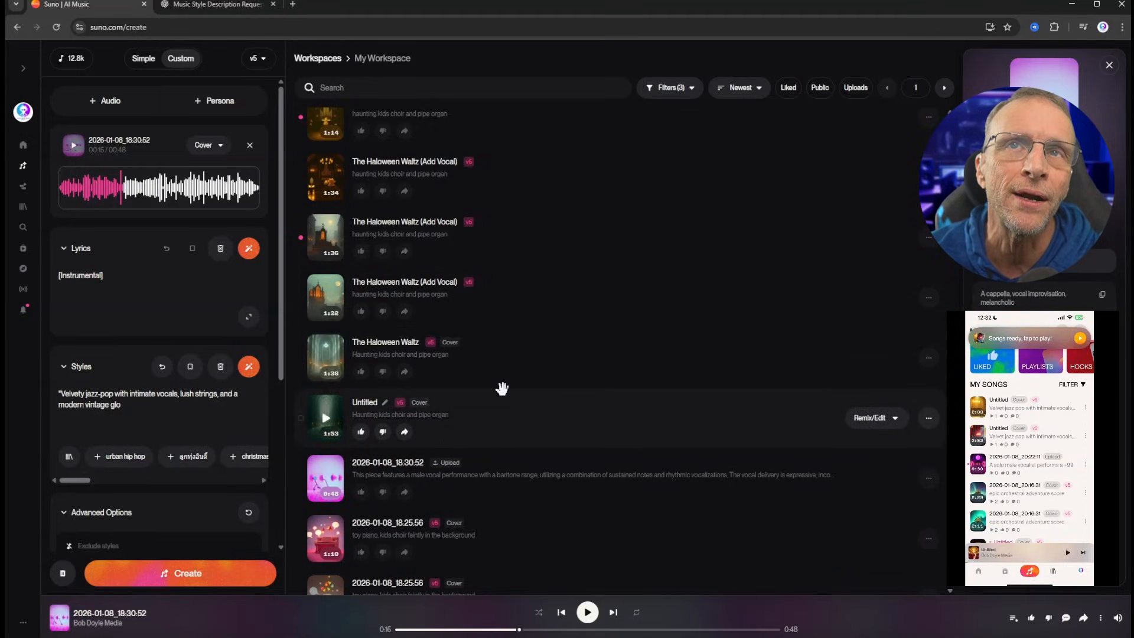
scroll(354, 343, "down", 1)
left_click(324, 307)
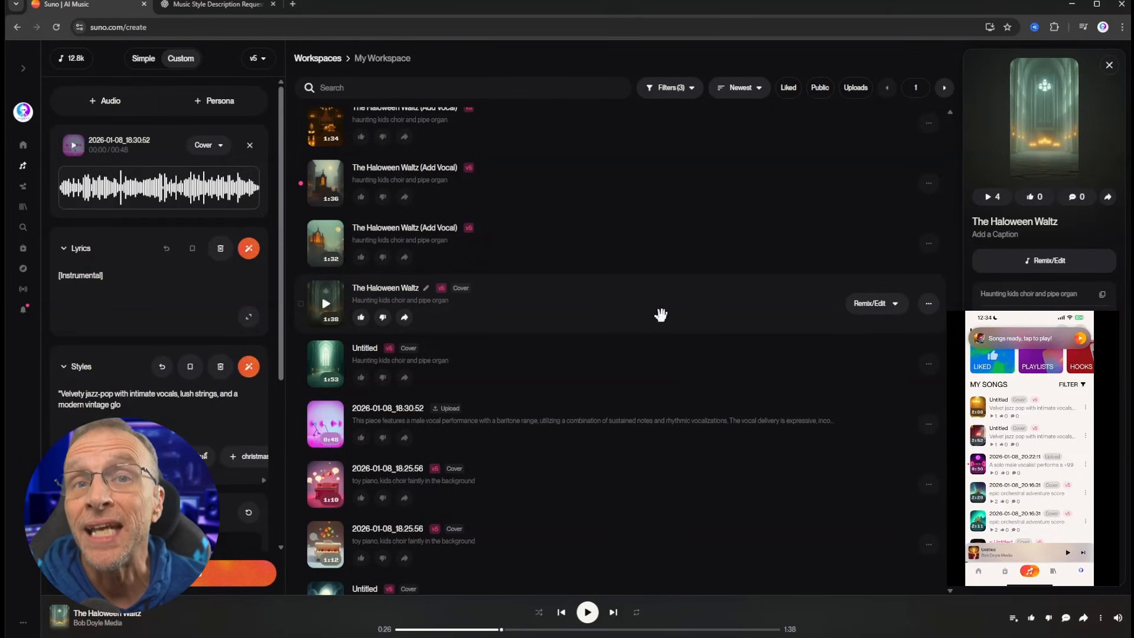
left_click(929, 303)
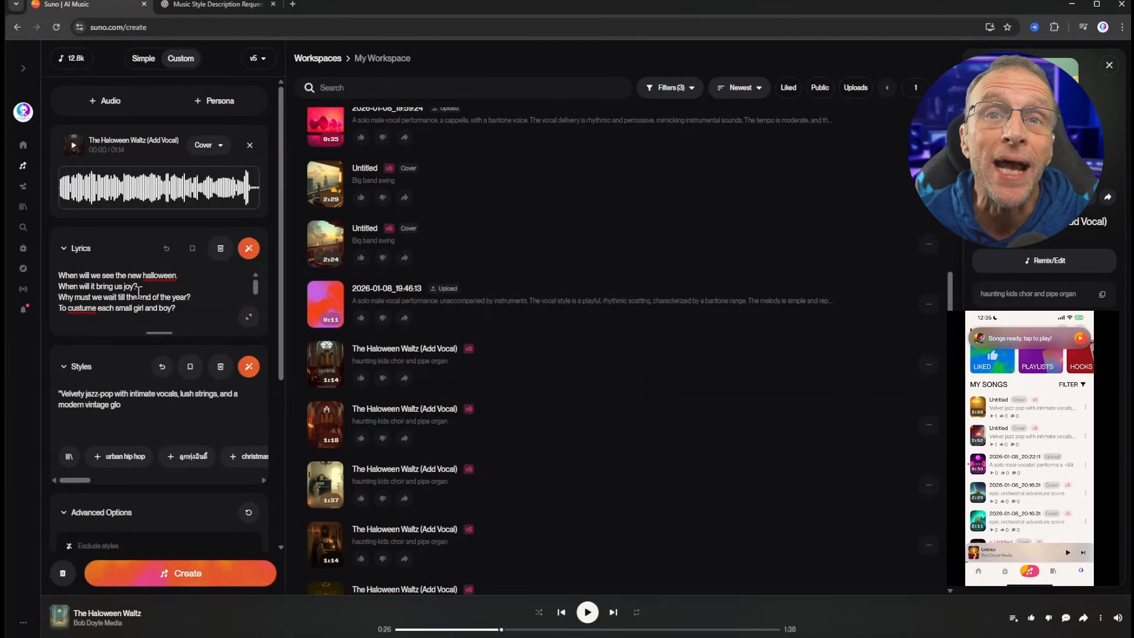
Read through the lyrics loaded with The Haloween Waltz (Add Vocal) and play one of its "haunting kids choir and pipe organ" versions
scroll(200, 311, "down", 1)
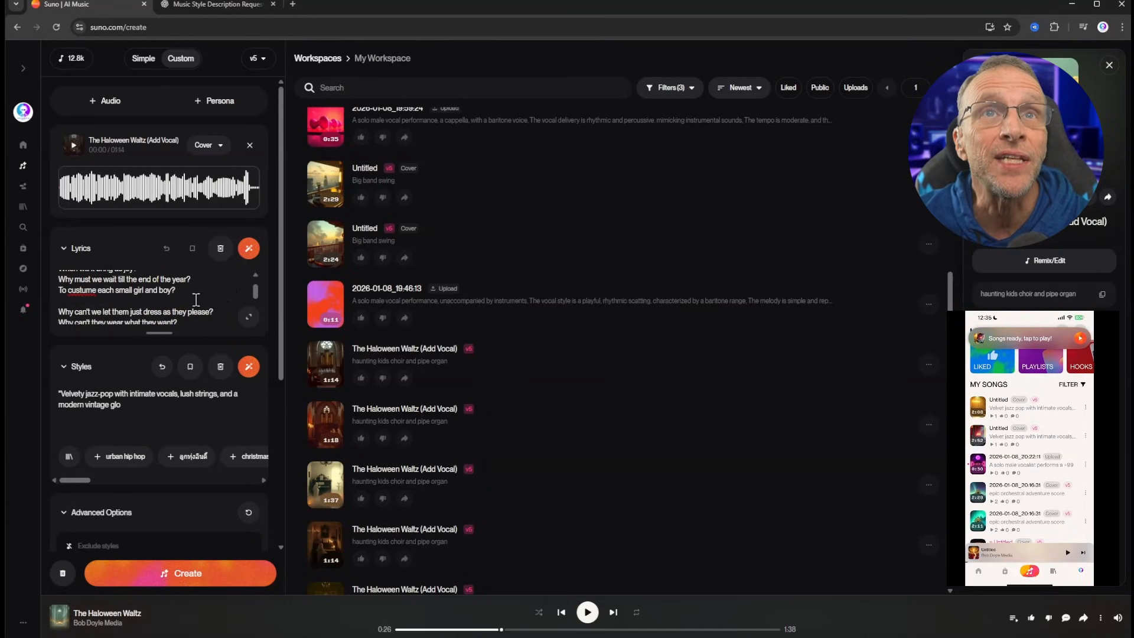
scroll(196, 300, "down", 1)
scroll(215, 310, "down", 1)
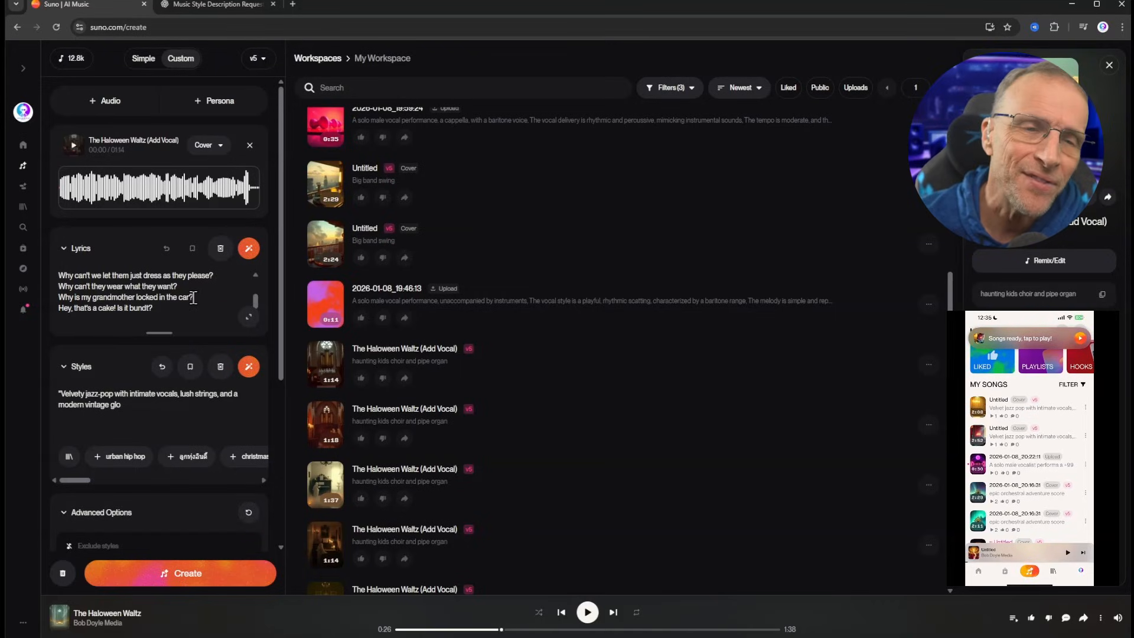
left_click(326, 365)
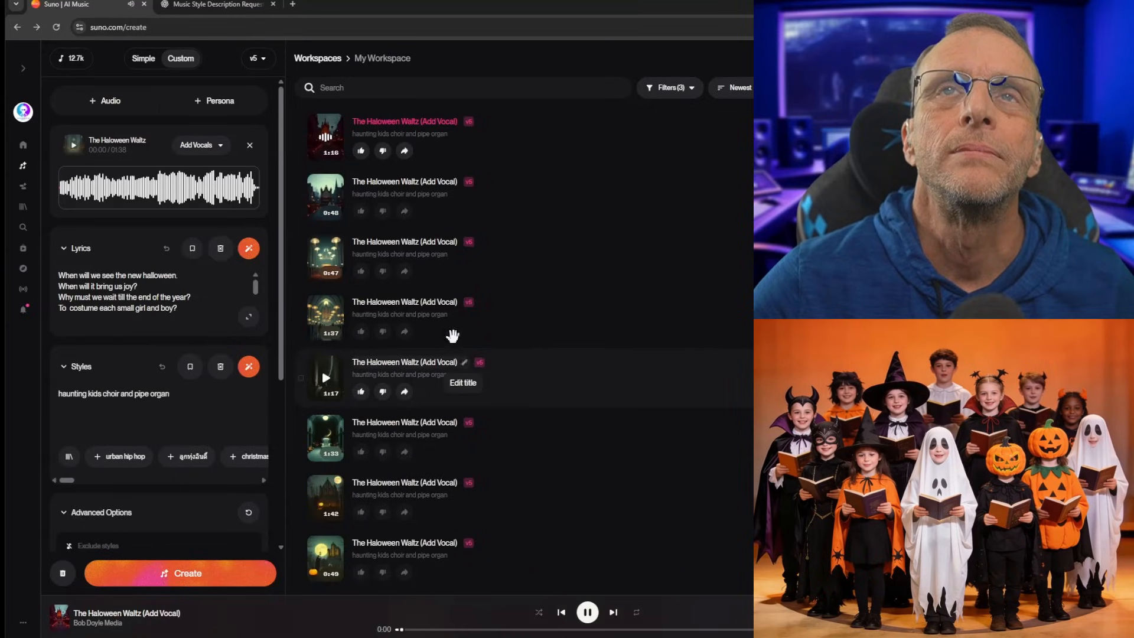